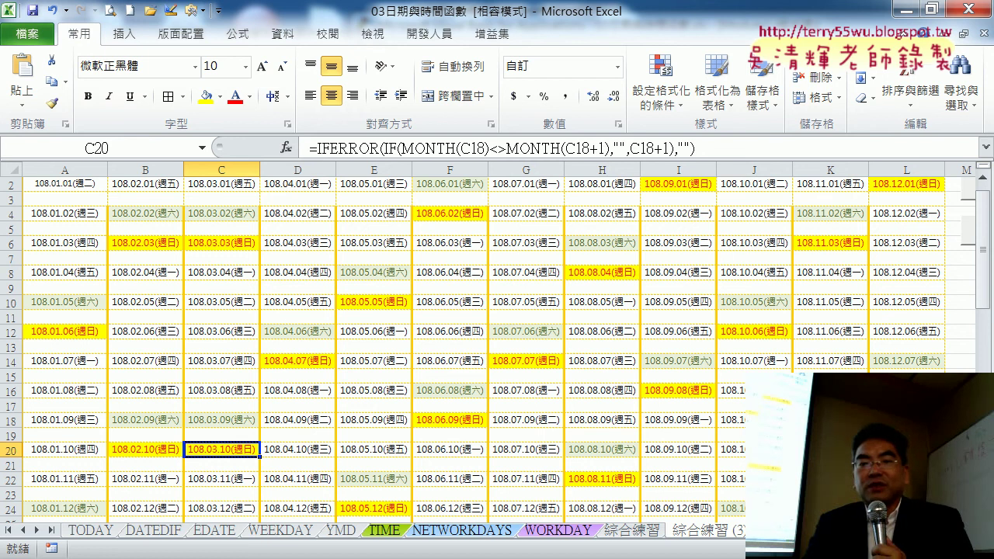
- Manually delete blank rows 63, 61 and 59, working upward from the bottom
{"action": "left_click_drag", "start_coordinate": [985, 248], "coordinate": [984, 256]}
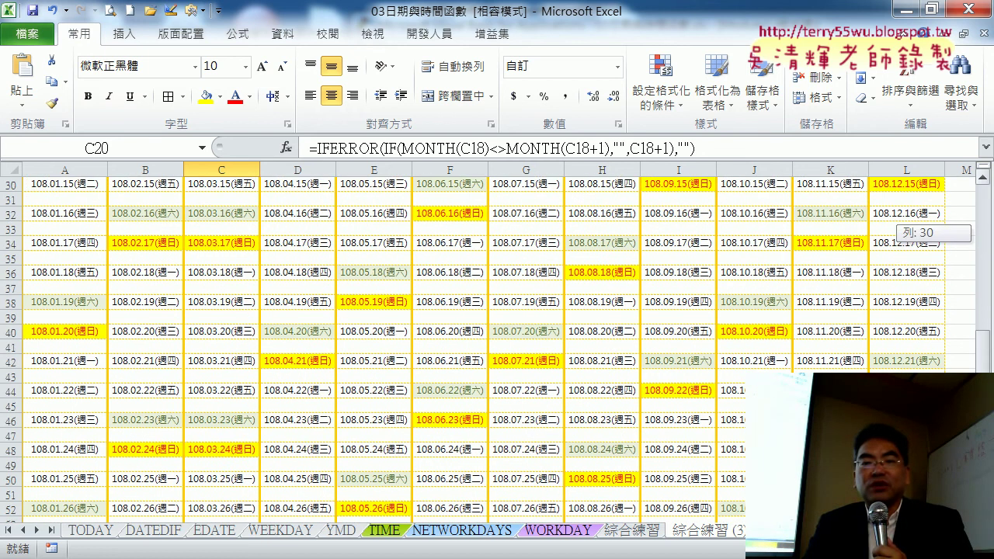
{"action": "scroll", "coordinate": [466, 342], "scroll_direction": "down", "scroll_amount": 2}
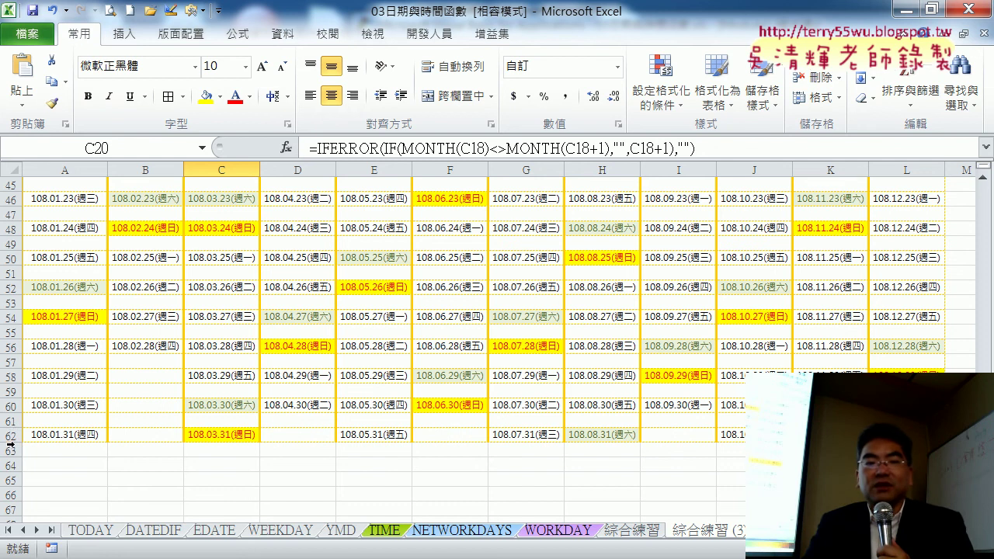
{"action": "left_click", "coordinate": [11, 420]}
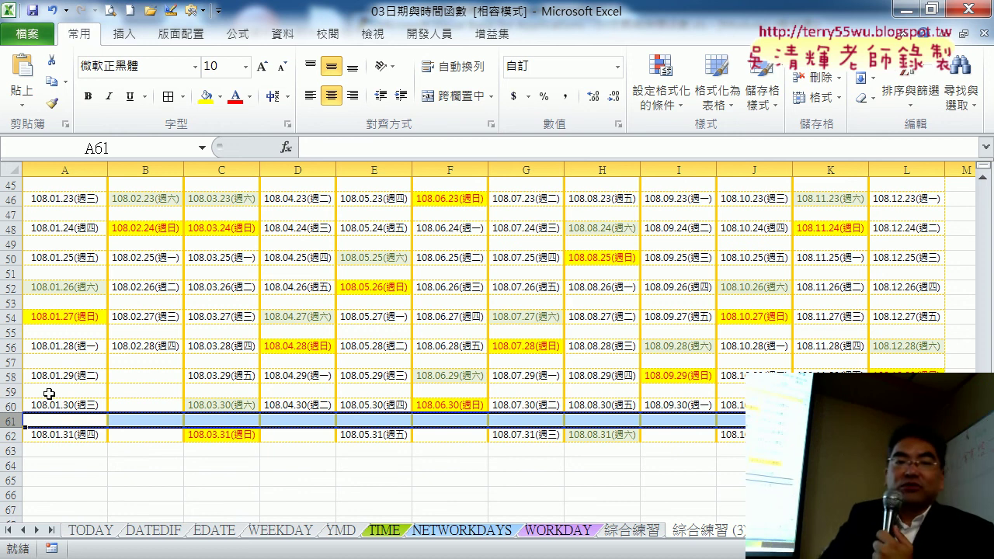
{"action": "left_click", "coordinate": [13, 449]}
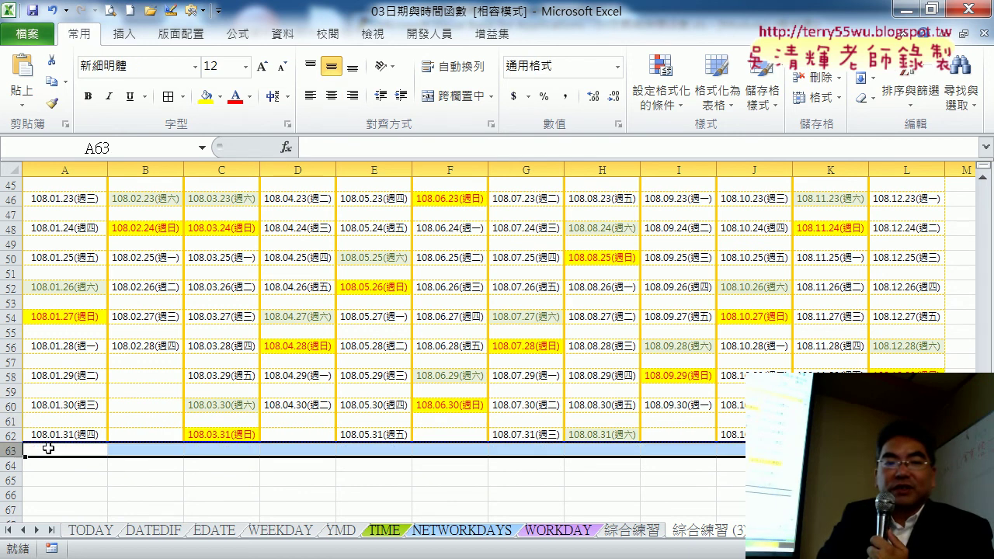
{"action": "right_click", "coordinate": [48, 448]}
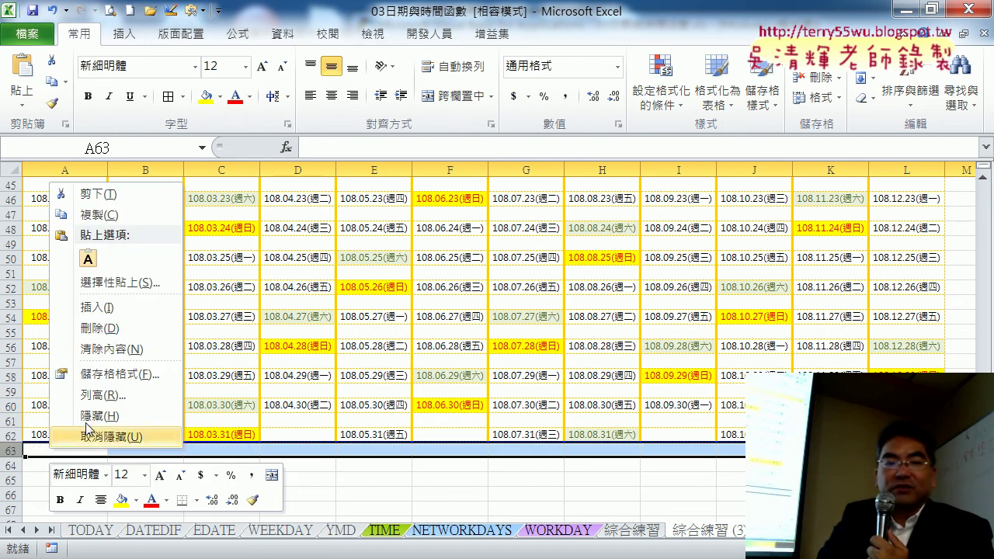
{"action": "left_click", "coordinate": [113, 336]}
{"action": "left_click", "coordinate": [10, 419]}
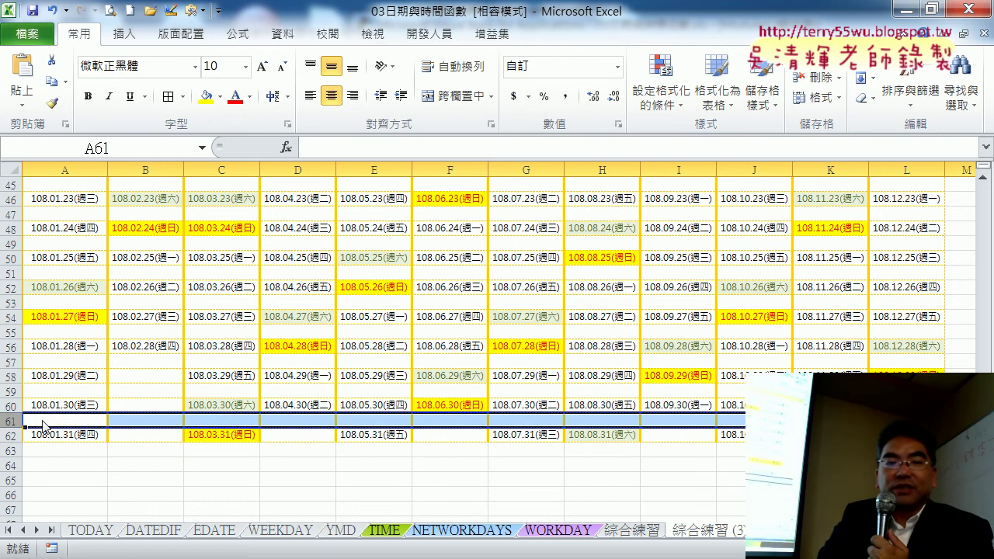
{"action": "right_click", "coordinate": [43, 424]}
{"action": "left_click", "coordinate": [96, 310]}
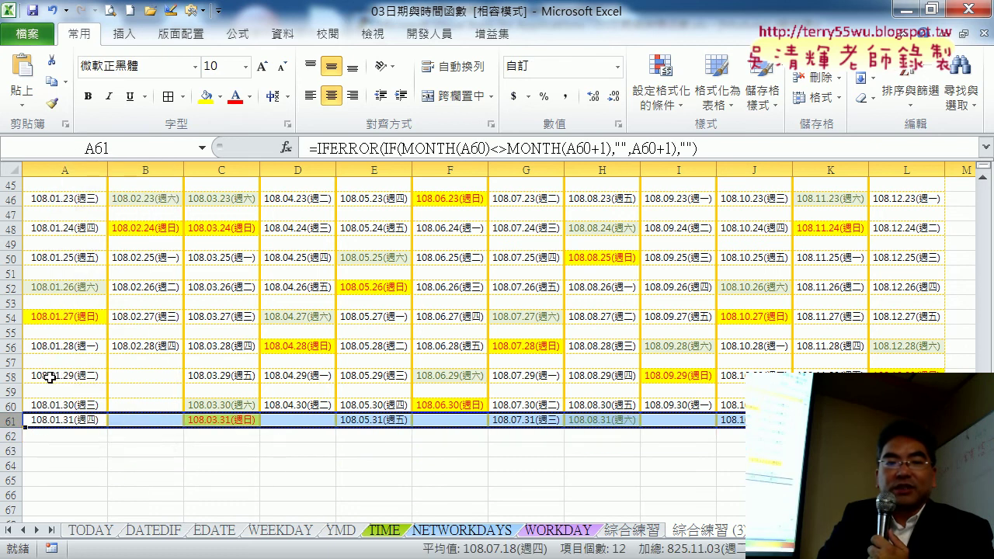
{"action": "left_click", "coordinate": [11, 391]}
{"action": "right_click", "coordinate": [56, 393]}
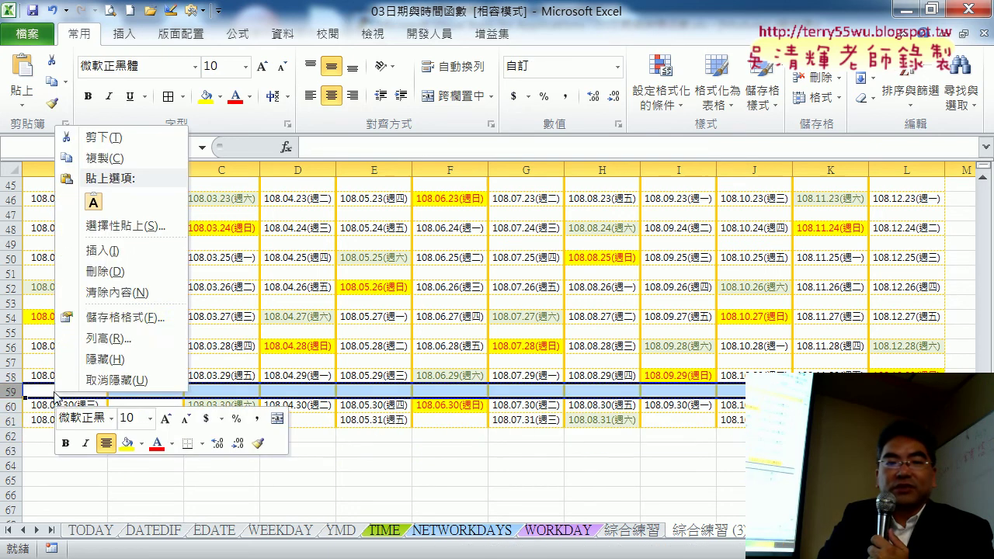
{"action": "left_click", "coordinate": [98, 272]}
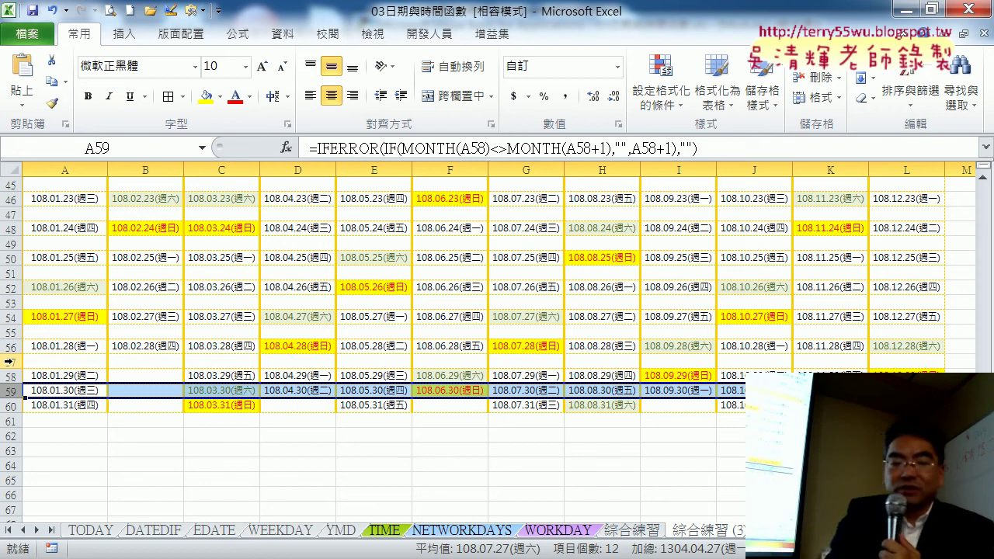
- Undo the row deletion and reselect blank rows 61 and 63
{"action": "key", "text": "F4"}
{"action": "left_click", "coordinate": [11, 420]}
{"action": "left_click", "coordinate": [10, 450]}
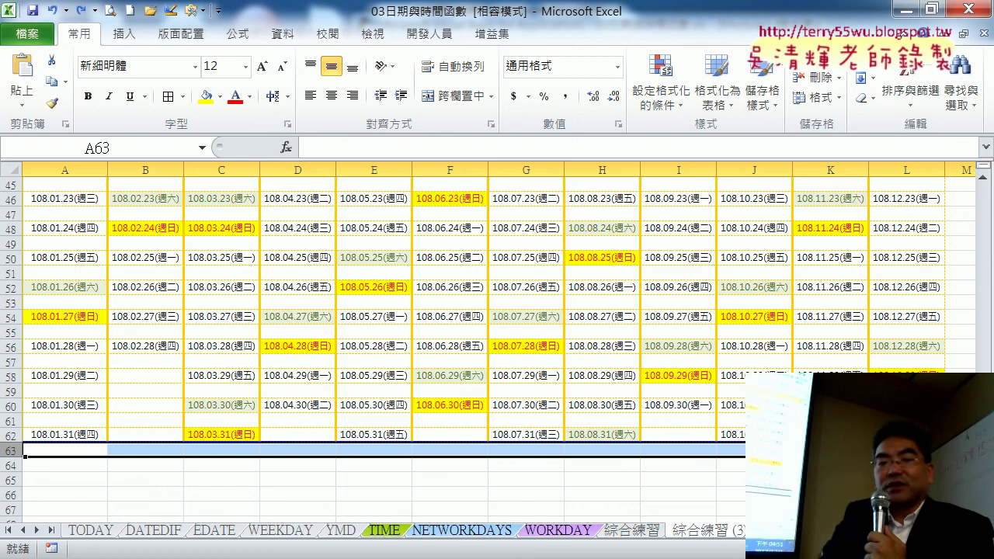
- In the VBA editor, change the 刪除空白列 loop from For i = 61 to For i = 63
{"action": "mouse_move", "coordinate": [310, 544]}
{"action": "left_click", "coordinate": [543, 443]}
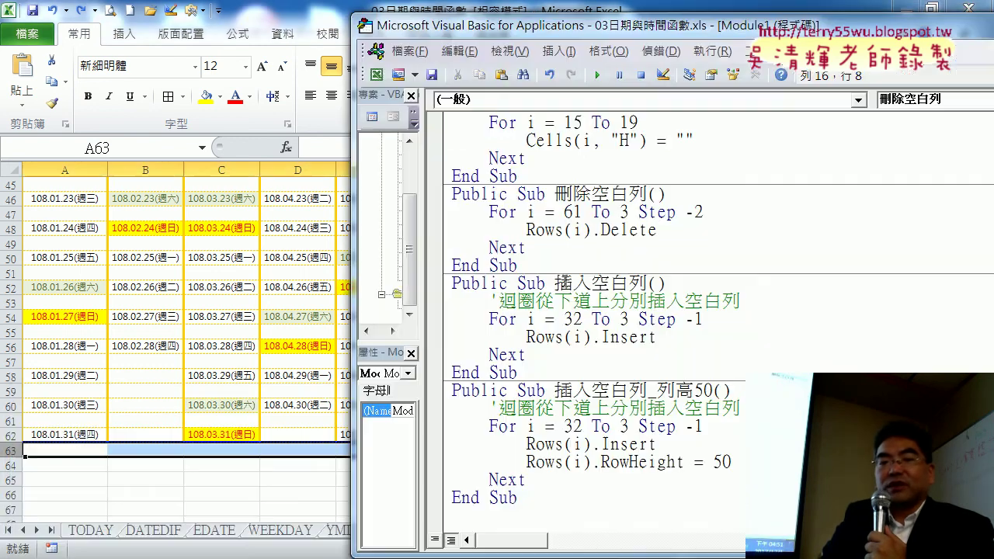
{"action": "left_click_drag", "start_coordinate": [527, 355], "coordinate": [498, 337]}
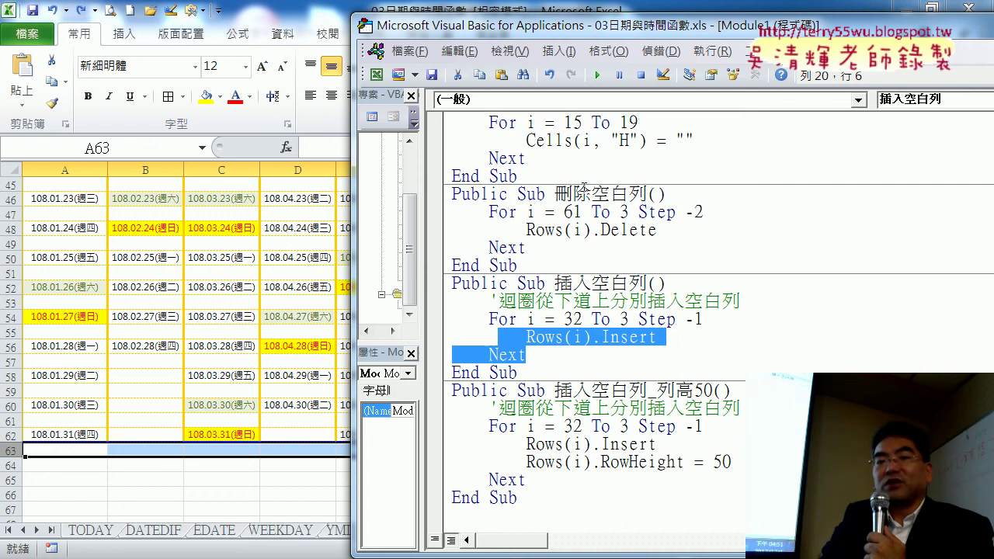
{"action": "left_click_drag", "start_coordinate": [563, 191], "coordinate": [584, 191]}
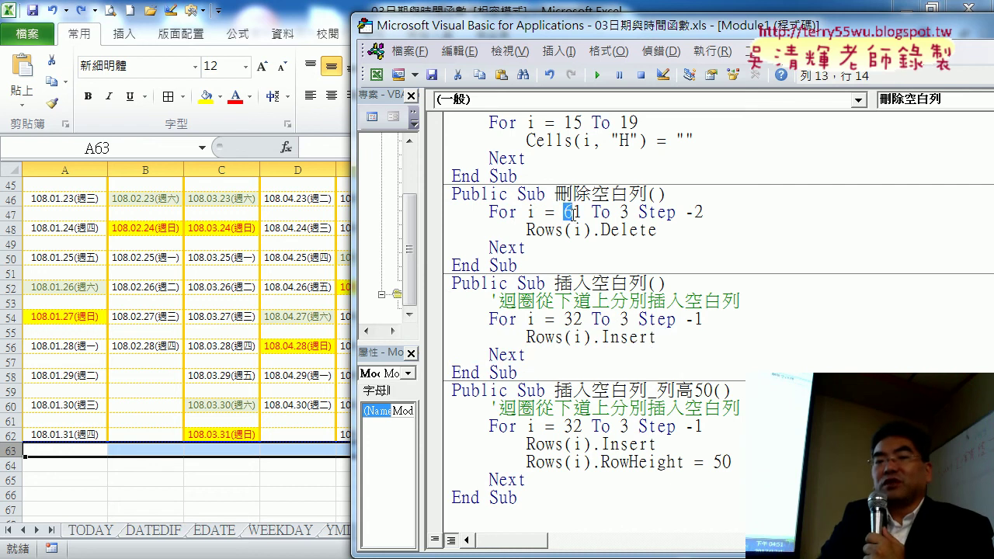
{"action": "left_click_drag", "start_coordinate": [564, 213], "coordinate": [581, 211]}
{"action": "left_click", "coordinate": [584, 212]}
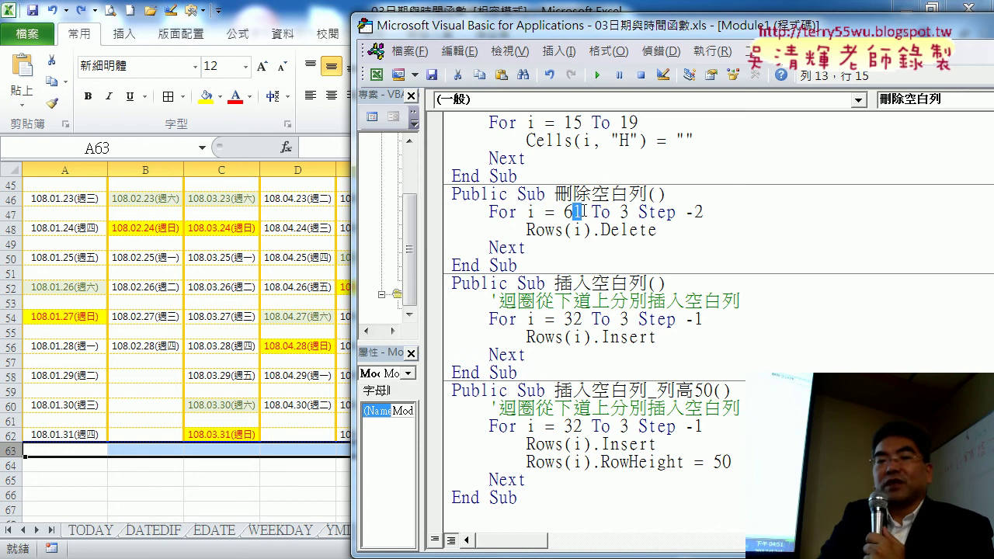
{"action": "type", "text": "3"}
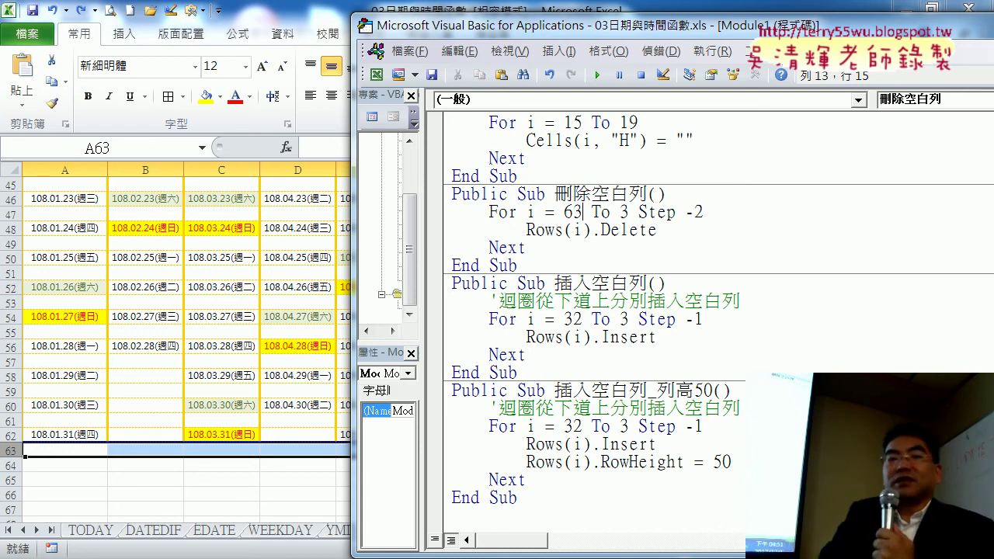
- Return to the Excel calendar and scroll back up to the top
{"action": "left_click", "coordinate": [151, 186]}
{"action": "scroll", "coordinate": [122, 194], "scroll_direction": "up", "scroll_amount": 3}
{"action": "scroll", "coordinate": [122, 198], "scroll_direction": "up", "scroll_amount": 8}
{"action": "scroll", "coordinate": [122, 200], "scroll_direction": "up", "scroll_amount": 1}
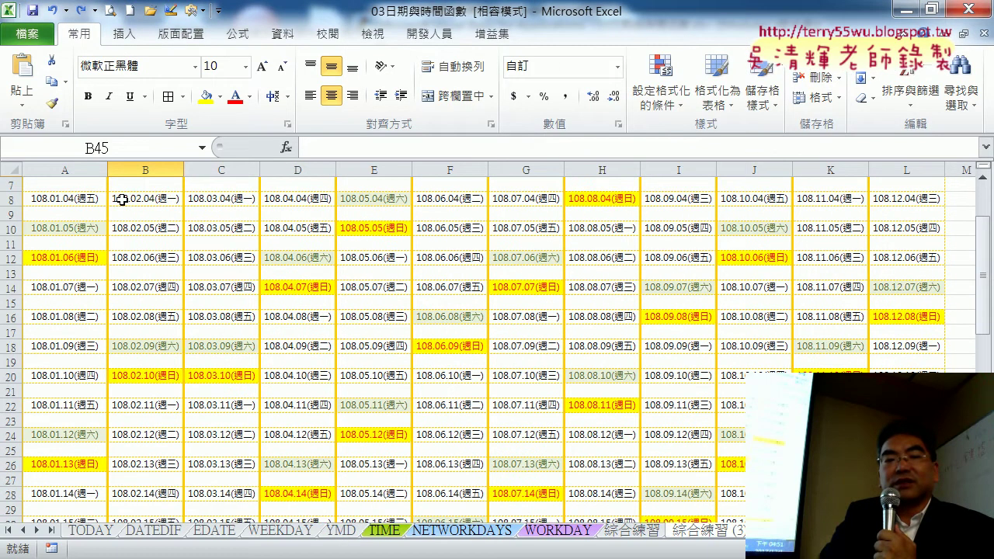
{"action": "scroll", "coordinate": [122, 200], "scroll_direction": "up", "scroll_amount": 2}
{"action": "left_click", "coordinate": [10, 214]}
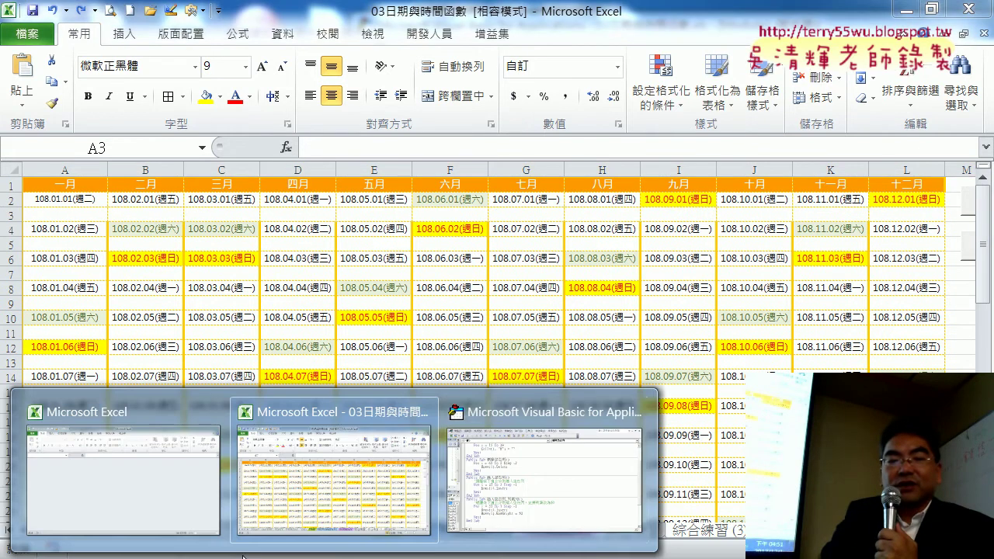
{"action": "left_click", "coordinate": [543, 470]}
{"action": "left_click_drag", "start_coordinate": [715, 208], "coordinate": [638, 211]}
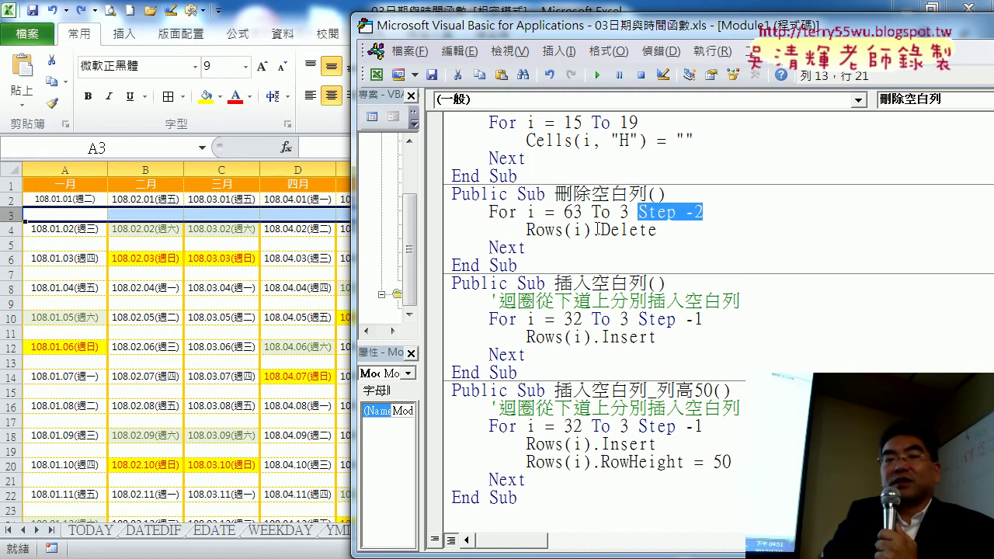
{"action": "left_click_drag", "start_coordinate": [594, 230], "coordinate": [657, 230]}
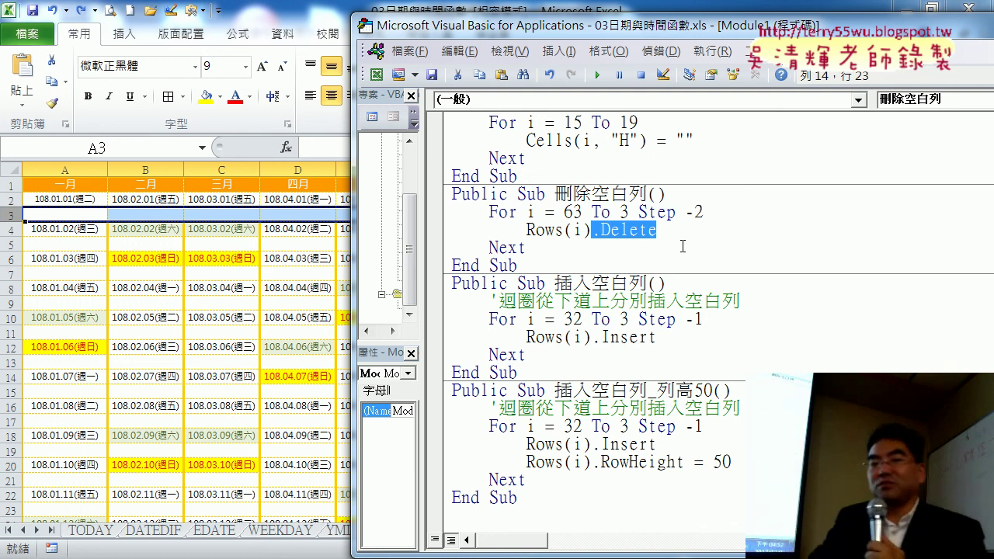
{"action": "left_click_drag", "start_coordinate": [638, 211], "coordinate": [703, 211]}
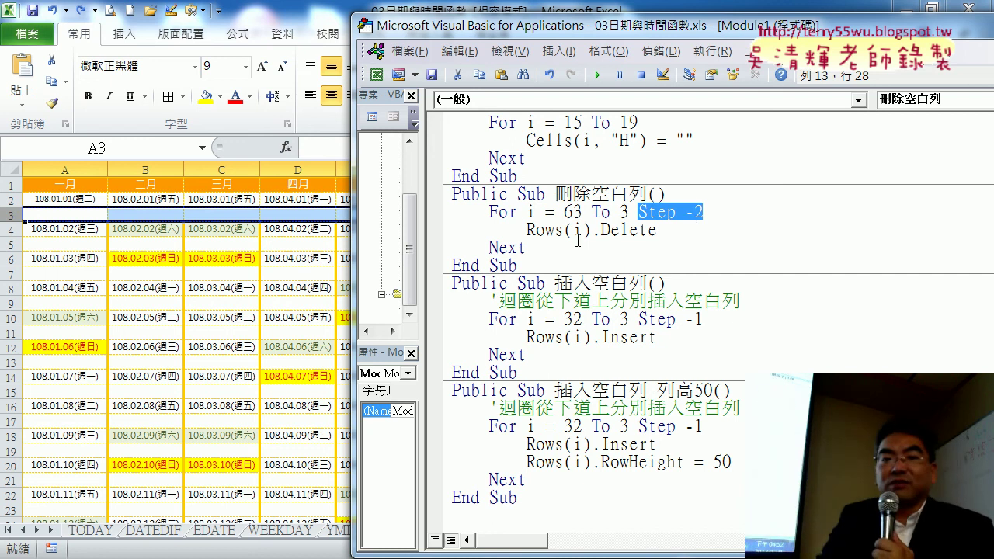
{"action": "left_click", "coordinate": [217, 351]}
{"action": "scroll", "coordinate": [224, 348], "scroll_direction": "down", "scroll_amount": 4}
- Bring up the VBA editor and start stepping through 刪除空白列 with F8
{"action": "scroll", "coordinate": [224, 348], "scroll_direction": "down", "scroll_amount": 4}
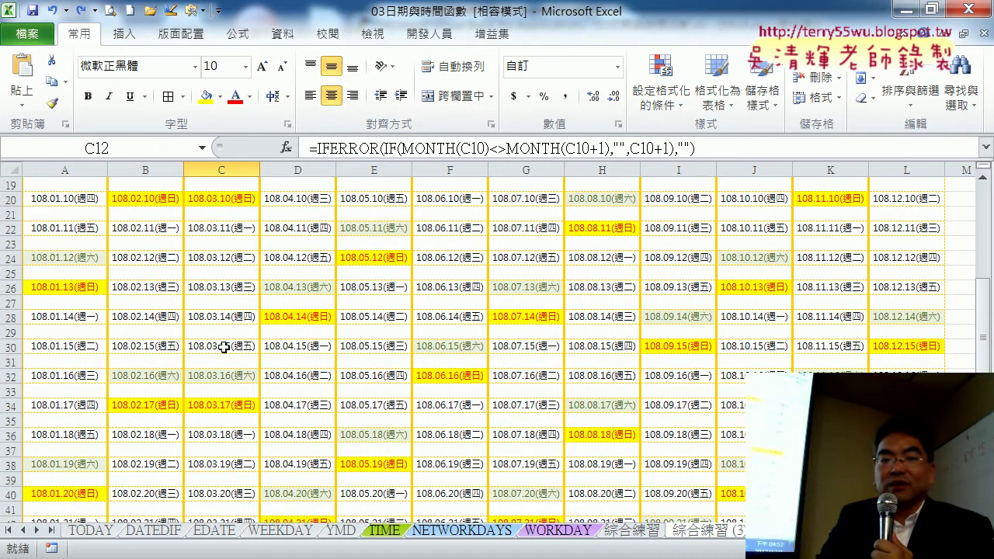
{"action": "scroll", "coordinate": [224, 348], "scroll_direction": "down", "scroll_amount": 3}
{"action": "scroll", "coordinate": [224, 347], "scroll_direction": "down", "scroll_amount": 4}
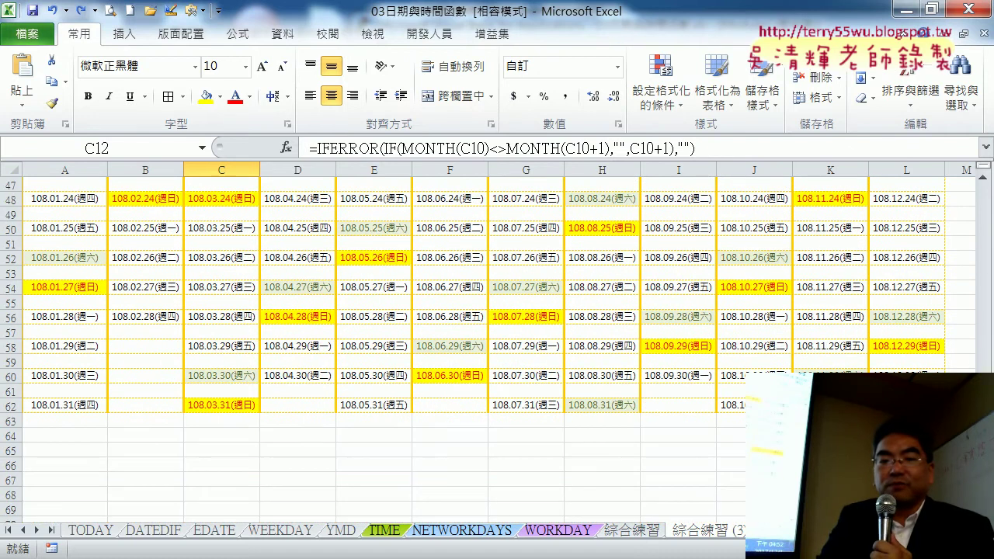
{"action": "mouse_move", "coordinate": [439, 550]}
{"action": "left_click", "coordinate": [543, 435]}
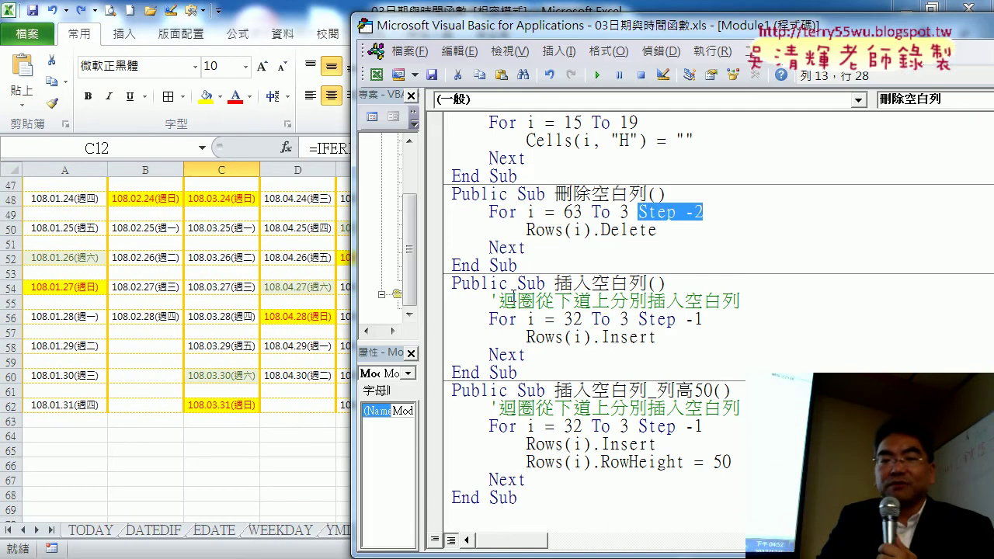
{"action": "left_click", "coordinate": [561, 231]}
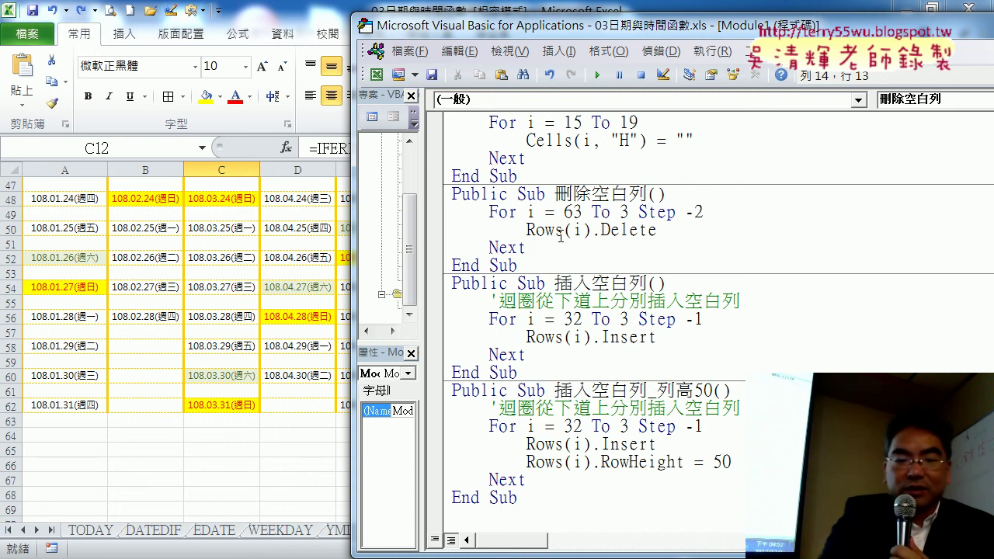
{"action": "key", "text": "F8"}
{"action": "key", "text": "F8"}
{"action": "key", "text": "F8"}
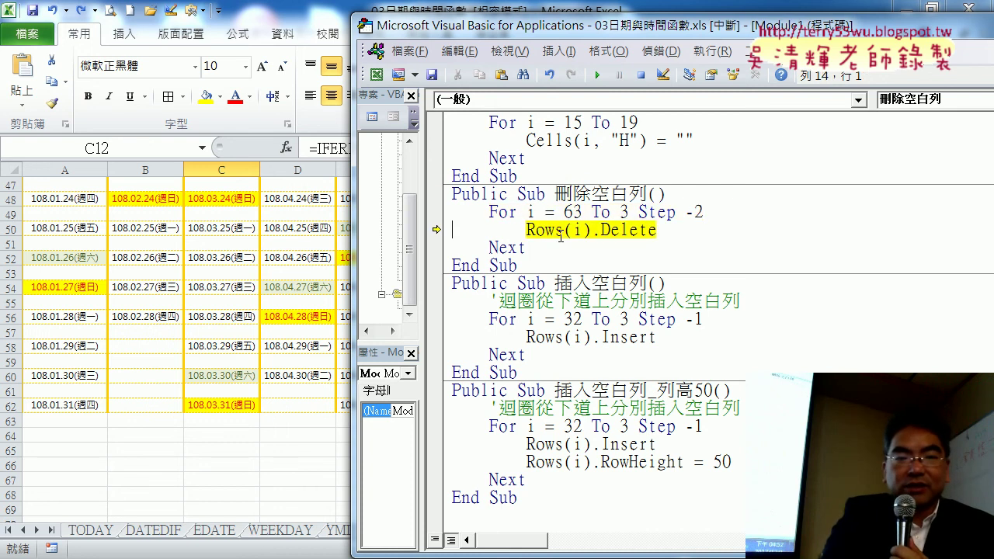
{"action": "key", "text": "F8"}
{"action": "key", "text": "F8"}
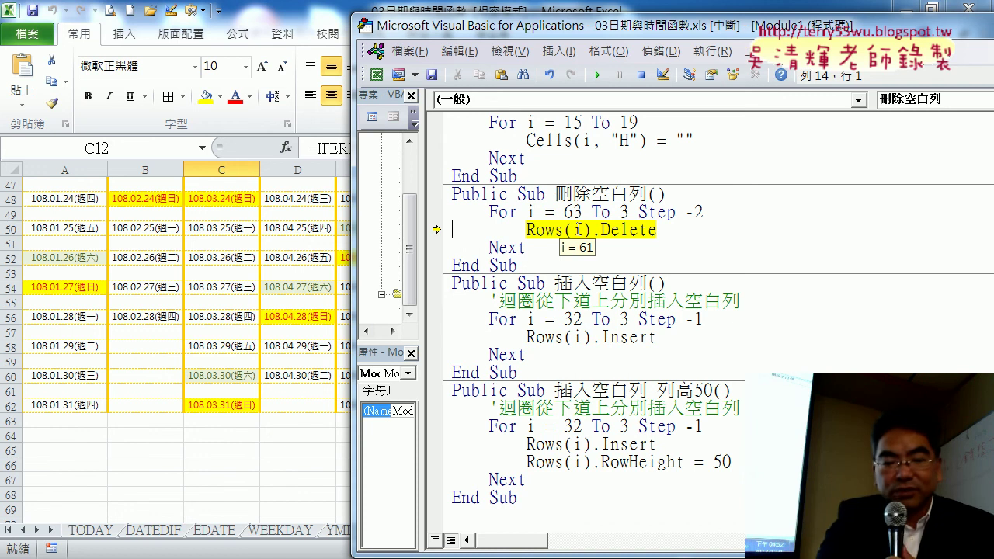
- Step through several row deletions, let the macro finish, and return to Excel with Alt+F11
{"action": "key", "text": "F8"}
{"action": "key", "text": "F8"}
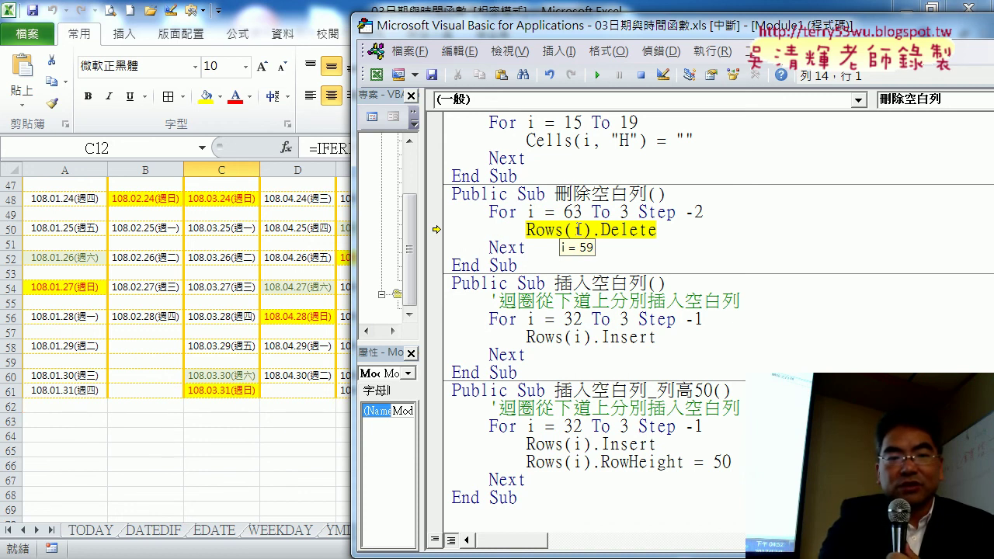
{"action": "key", "text": "F8"}
{"action": "key", "text": "F8"}
{"action": "key", "text": "F8"}
{"action": "key", "text": "F8"}
{"action": "key", "text": "F8"}
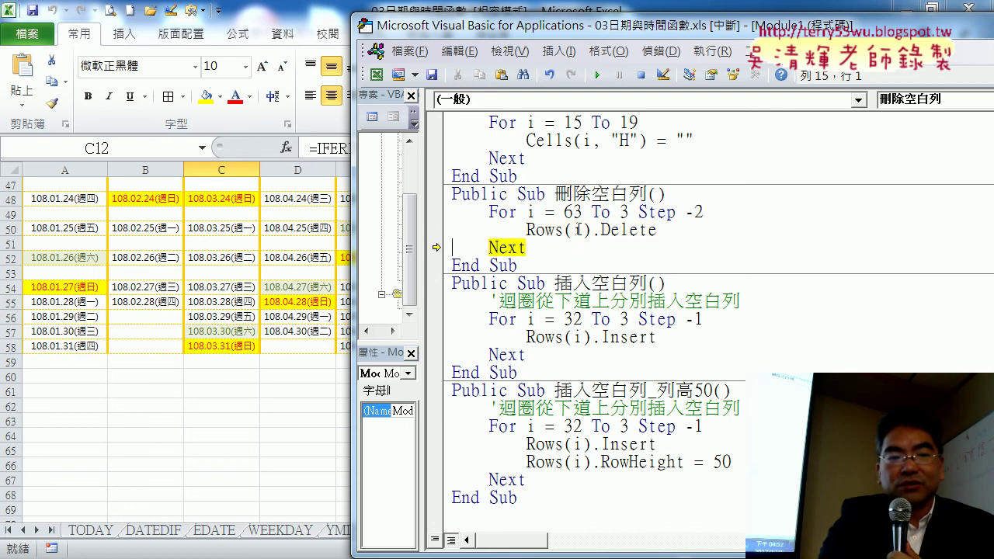
{"action": "key", "text": "F8"}
{"action": "key", "text": "F8"}
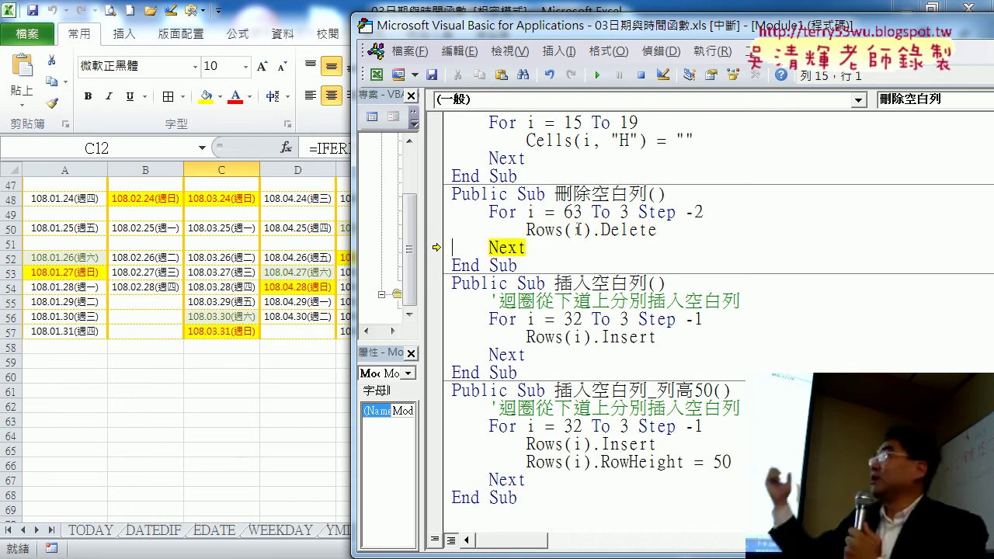
{"action": "left_click", "coordinate": [595, 76]}
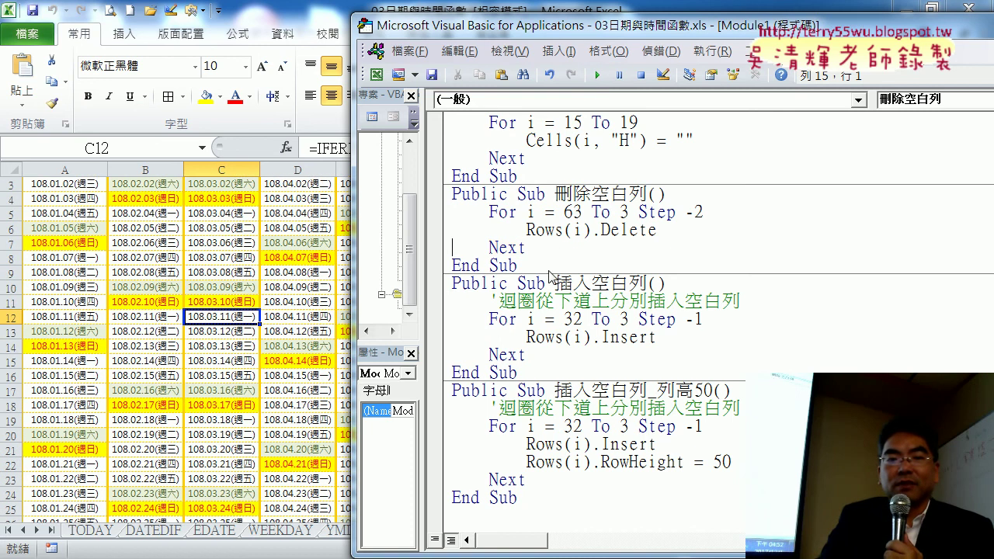
{"action": "key", "text": "alt+F11"}
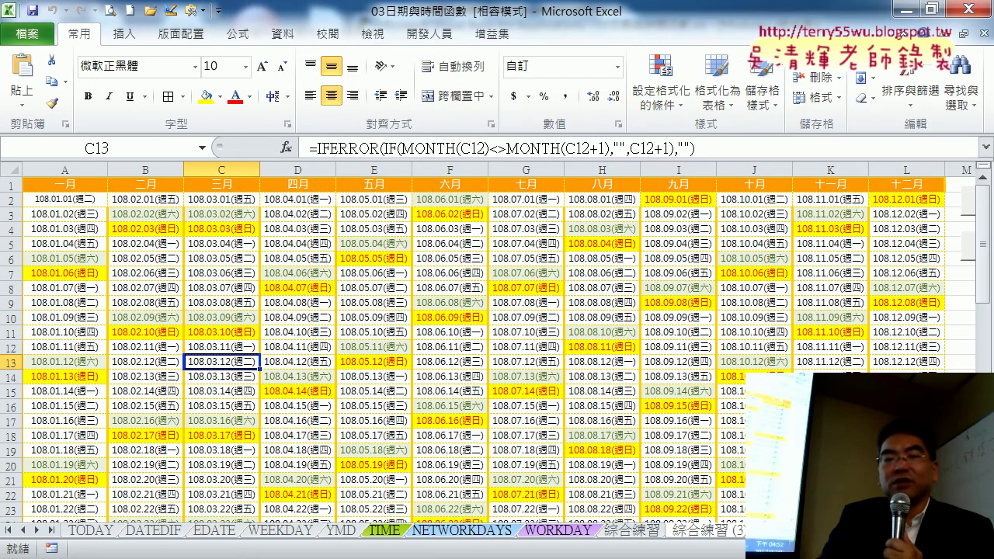
{"action": "scroll", "coordinate": [497, 342], "scroll_direction": "right", "scroll_amount": 3}
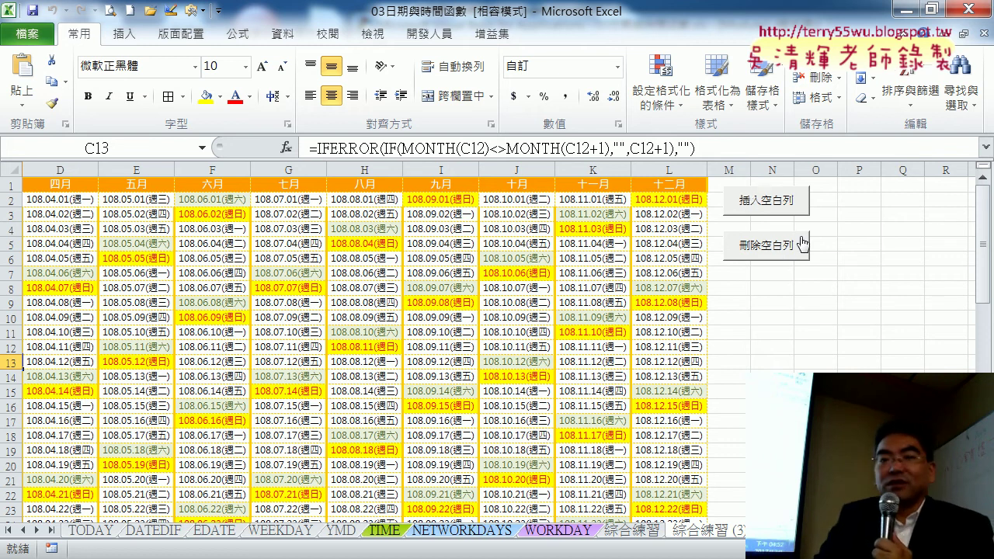
{"action": "left_click", "coordinate": [765, 203]}
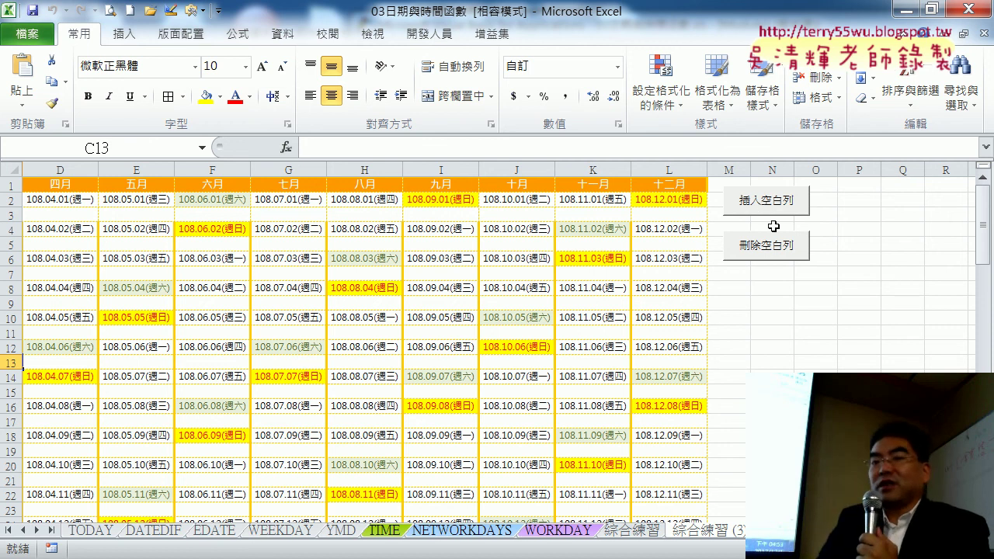
{"action": "left_click", "coordinate": [775, 256]}
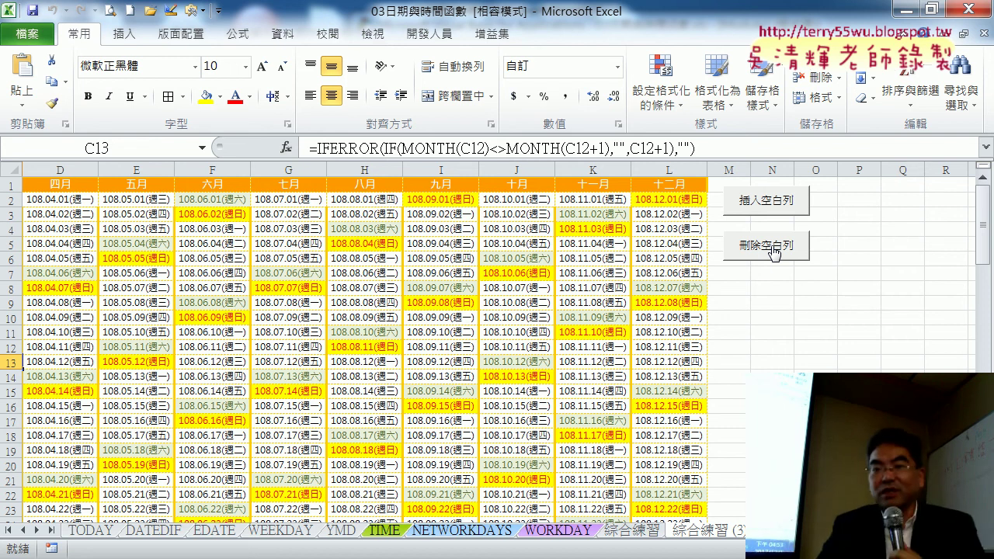
- Rerun 插入空白列, then open the 刪除空白列 button's macro code via Assign Macro > Edit
{"action": "right_click", "coordinate": [749, 254]}
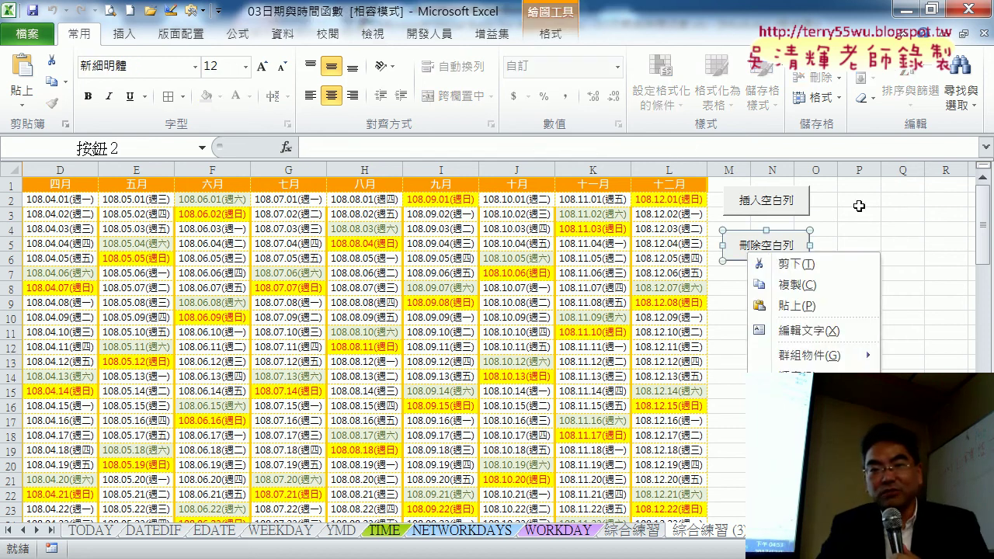
{"action": "left_click", "coordinate": [762, 202]}
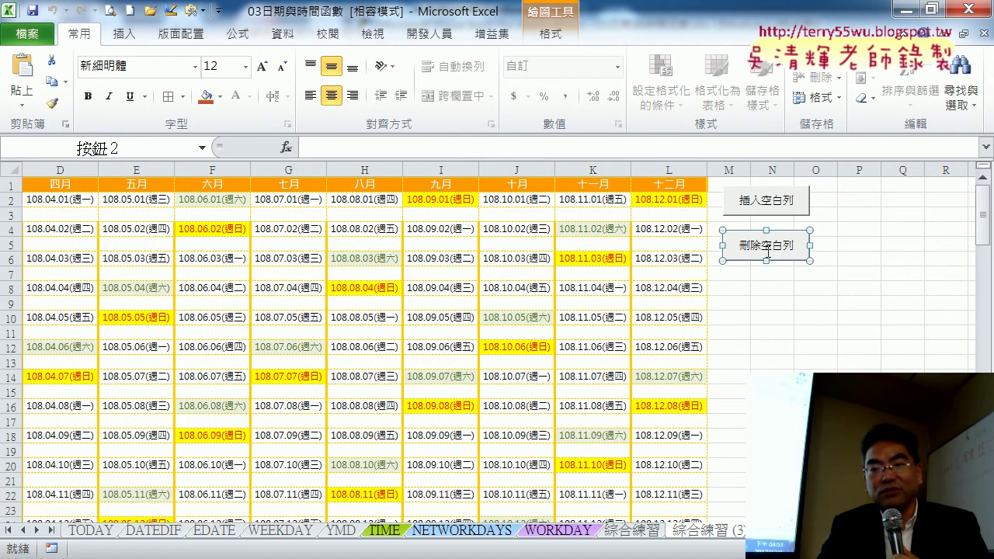
{"action": "right_click", "coordinate": [767, 252]}
{"action": "left_click", "coordinate": [811, 400]}
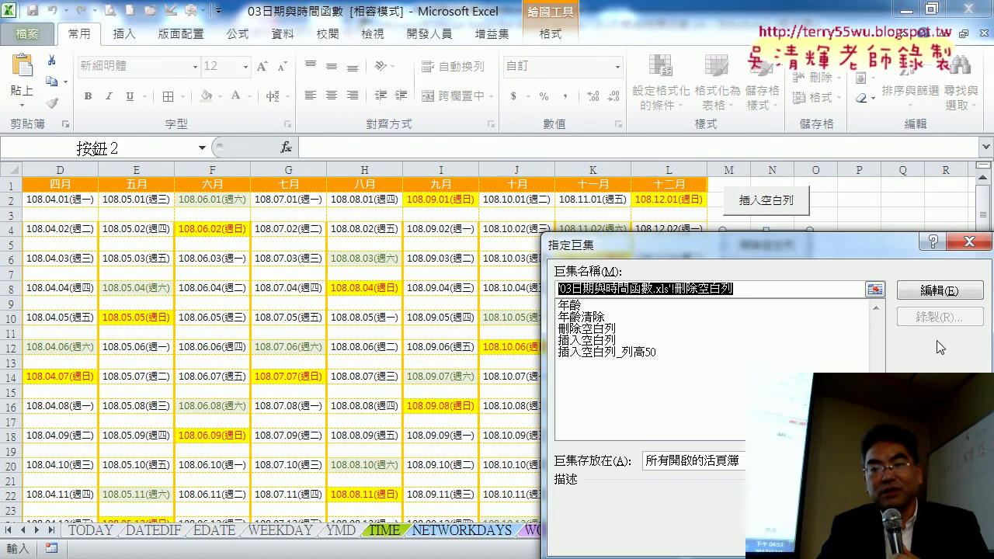
{"action": "left_click", "coordinate": [948, 292]}
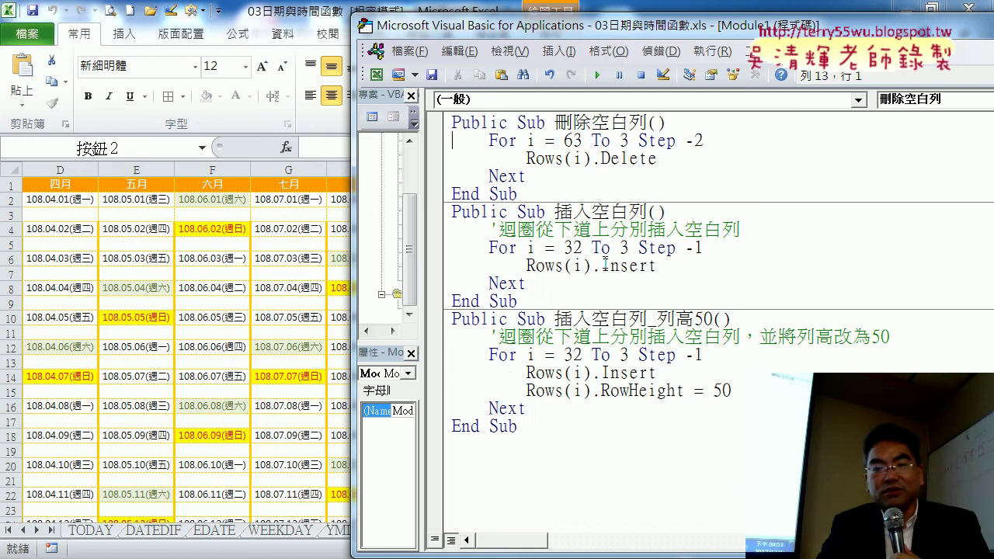
- Change Step -2 to Step -1 and begin an If Cells(i,"A") line inside the loop
{"action": "left_click_drag", "start_coordinate": [704, 141], "coordinate": [694, 142]}
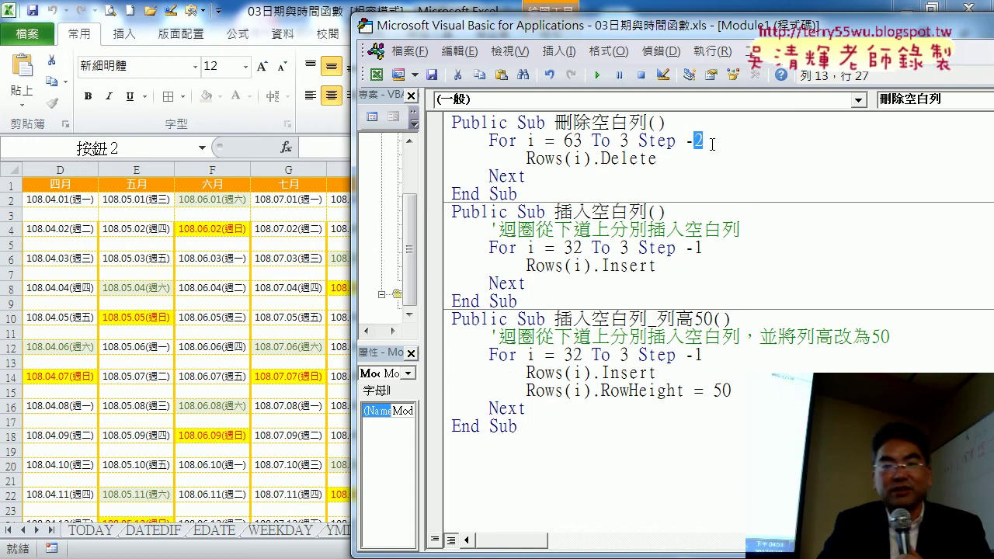
{"action": "type", "text": "1"}
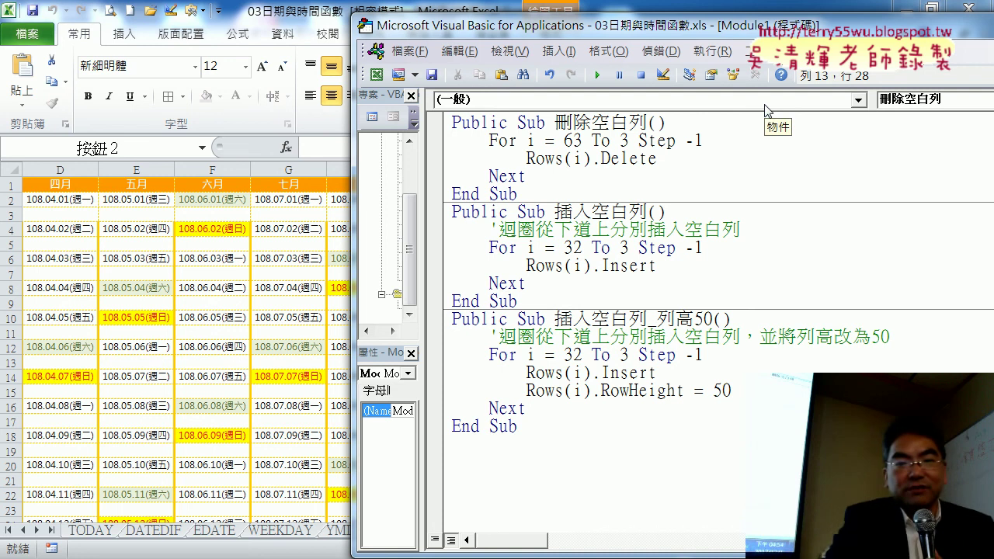
{"action": "key", "text": "Return"}
{"action": "key", "text": "Tab"}
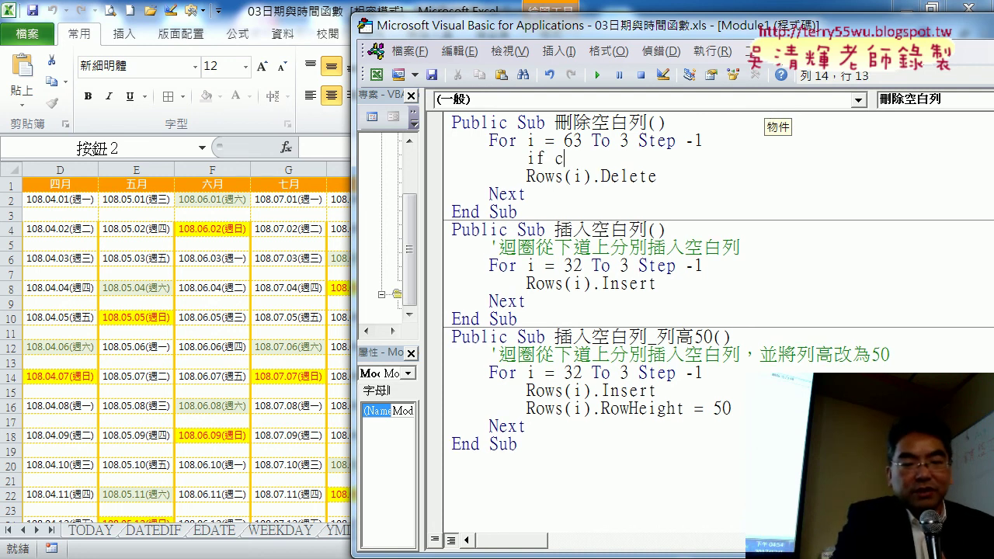
{"action": "type", "text": "ella"}
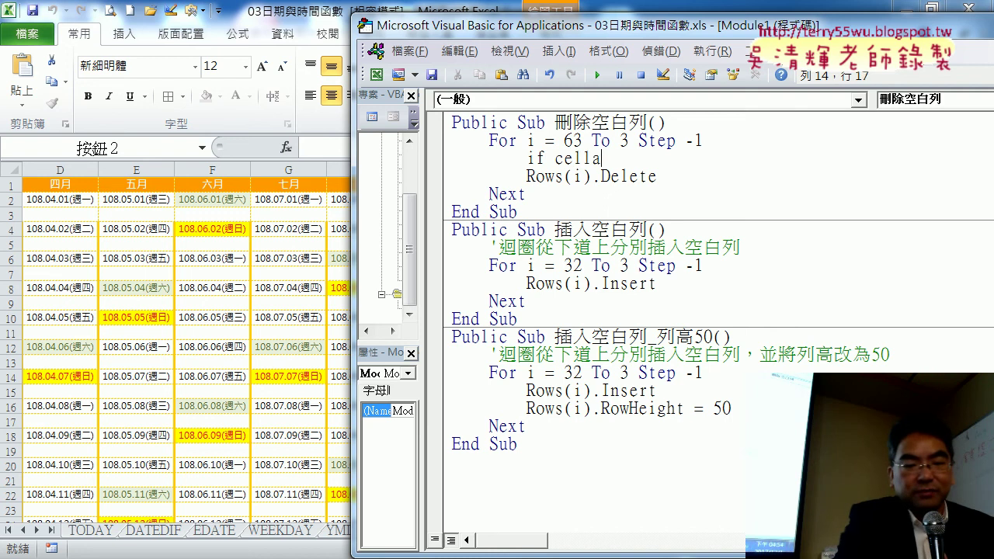
{"action": "key", "text": "BackSpace"}
{"action": "type", "text": "s("}
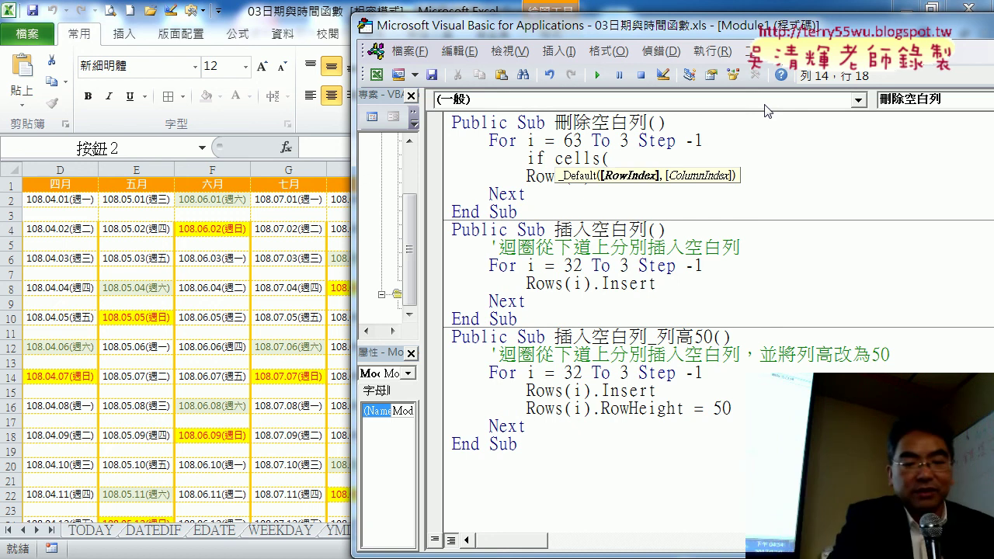
{"action": "type", "text": "i,\"A\""}
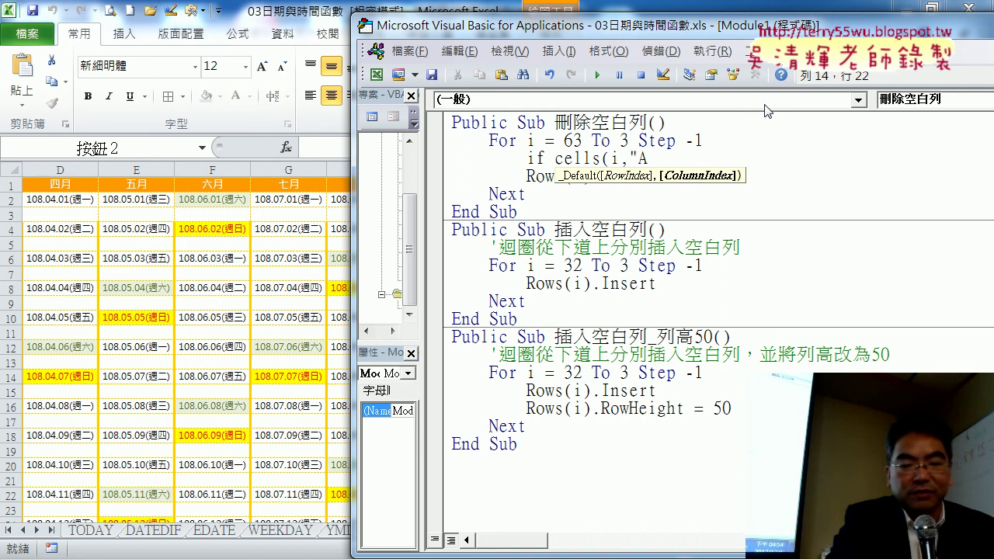
{"action": "type", "text": ")=\"\""}
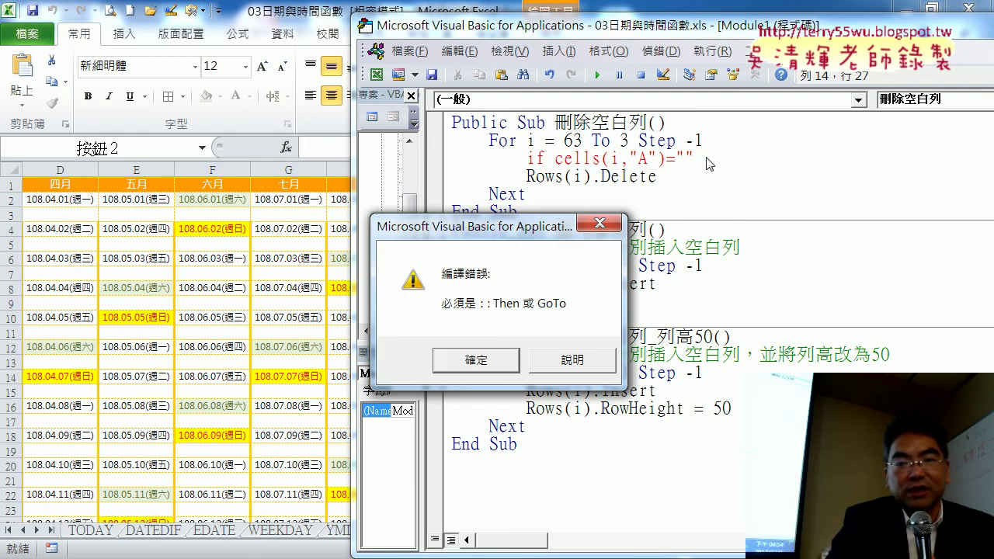
- Complete the If Cells(i,"A") = "" Then line and add End If after Rows(i).Delete
{"action": "left_click", "coordinate": [481, 361]}
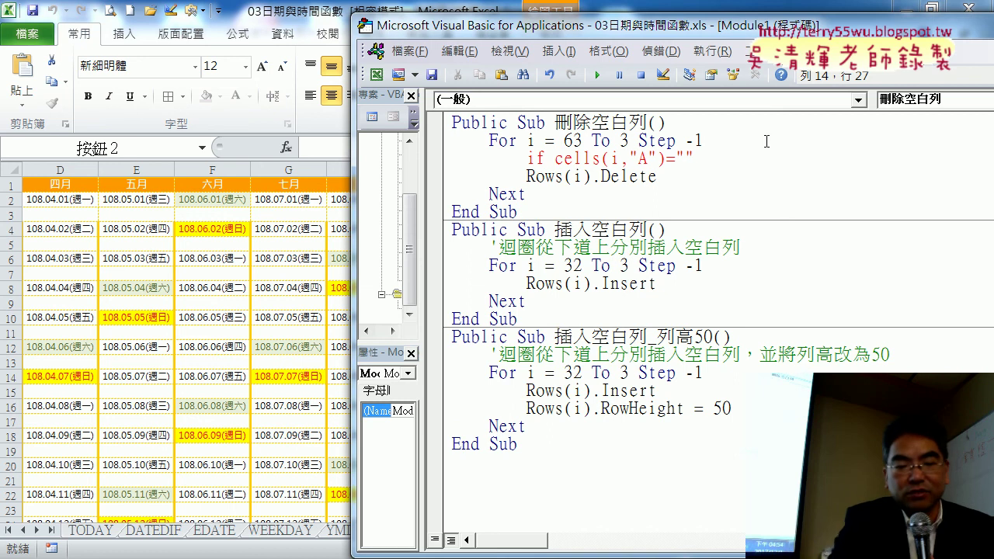
{"action": "type", "text": " then"}
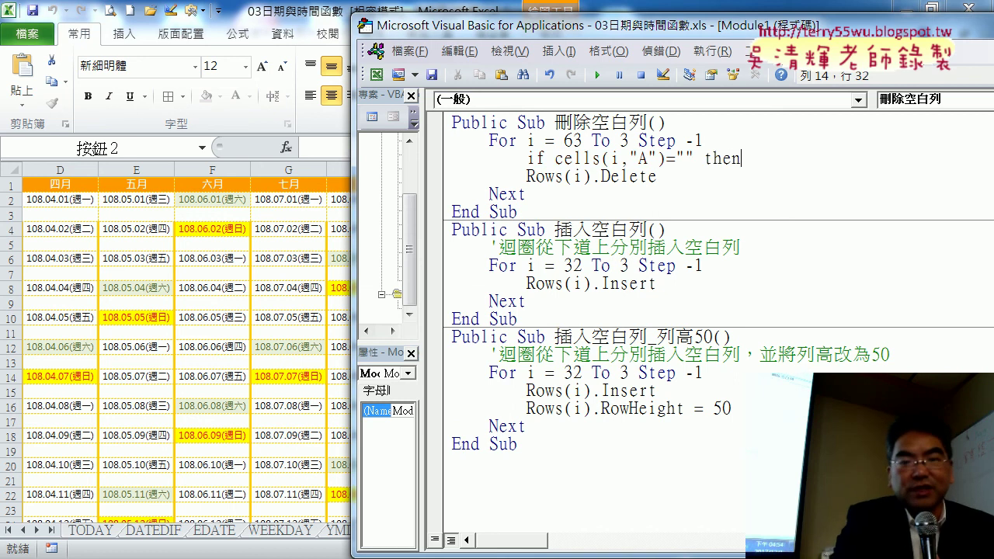
{"action": "left_click", "coordinate": [726, 181]}
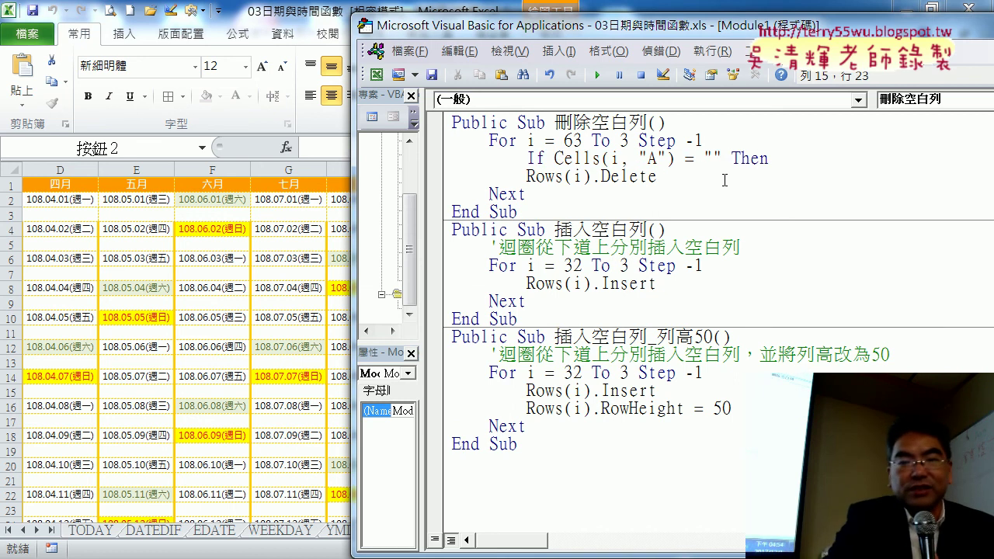
{"action": "key", "text": "Return"}
{"action": "type", "text": "enf if"}
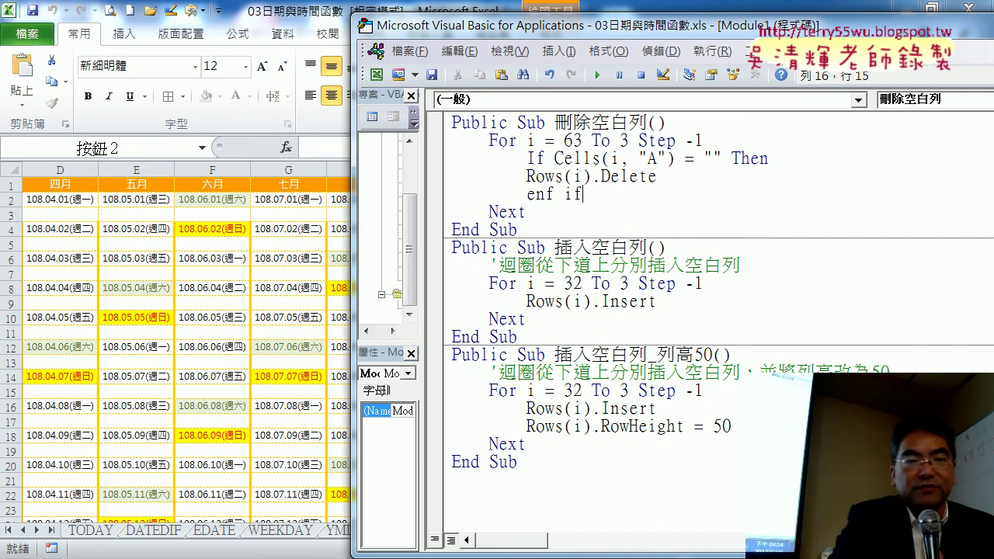
{"action": "key", "text": "Return"}
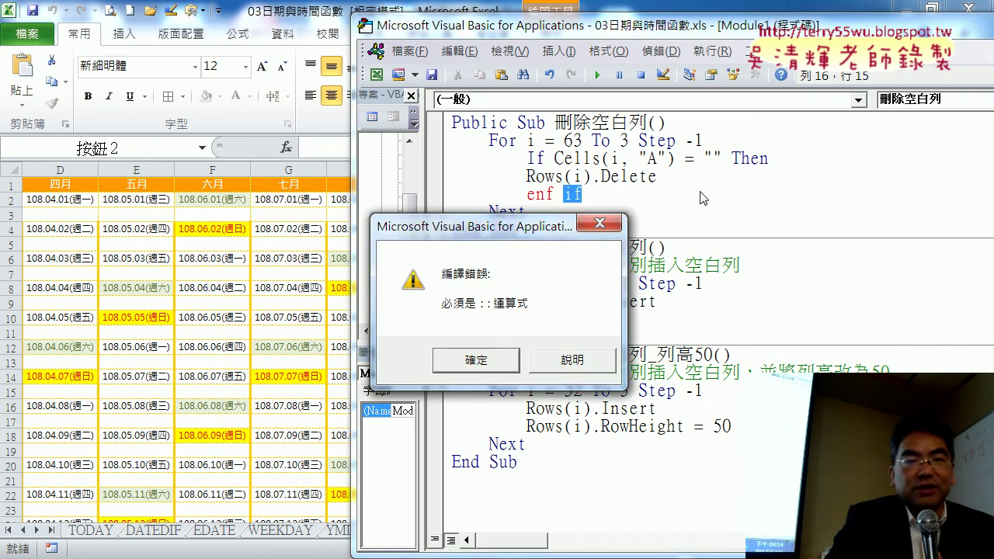
{"action": "left_click", "coordinate": [475, 361]}
- Indent Rows(i).Delete inside the If block and correct the 'enf if' typo to End If
{"action": "left_click", "coordinate": [527, 176]}
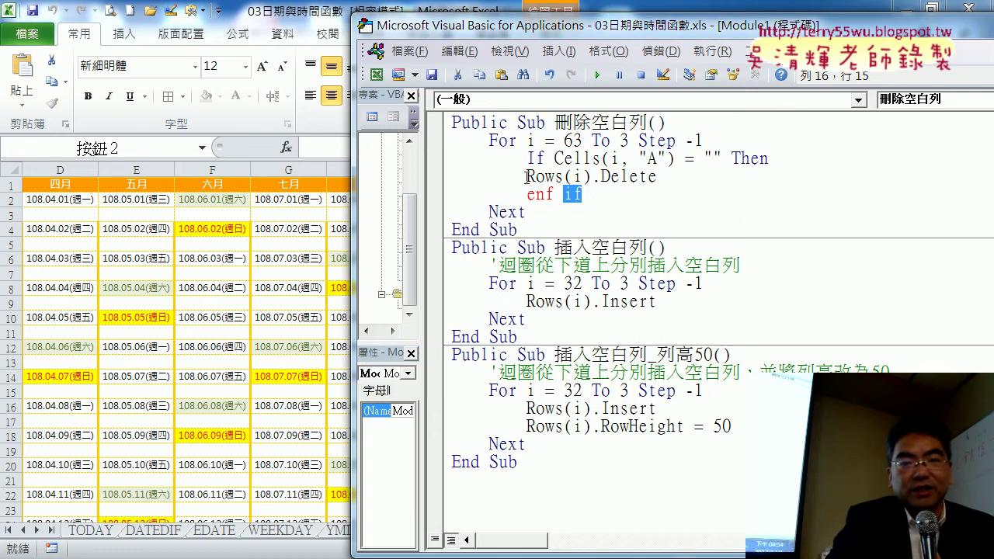
{"action": "key", "text": "Tab"}
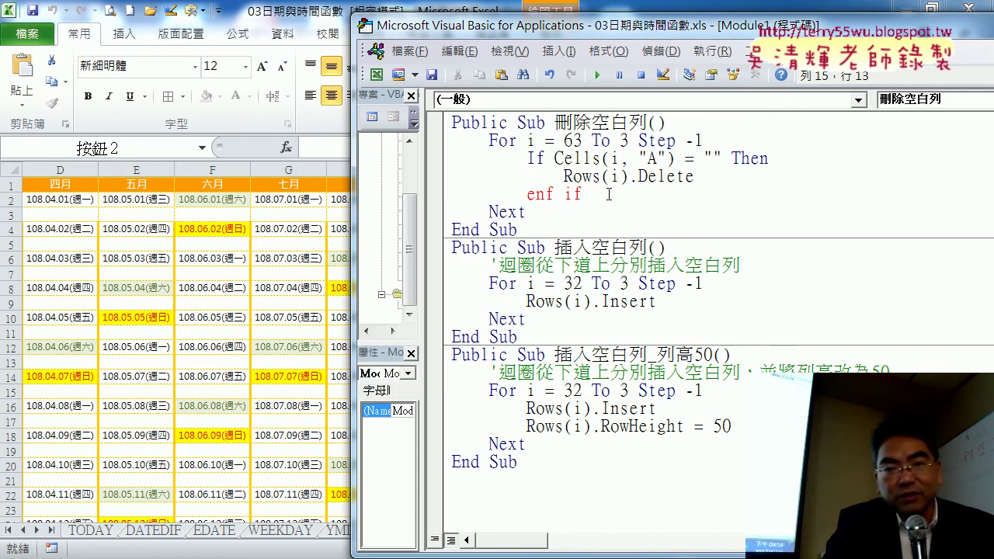
{"action": "left_click_drag", "start_coordinate": [555, 194], "coordinate": [546, 194]}
{"action": "type", "text": "d"}
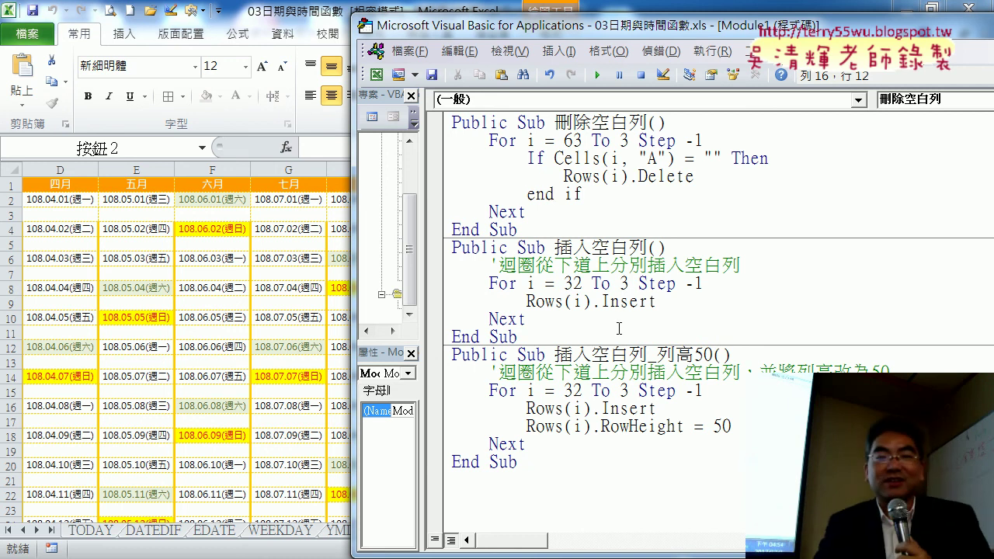
{"action": "left_click_drag", "start_coordinate": [615, 338], "coordinate": [614, 323]}
{"action": "left_click", "coordinate": [610, 302]}
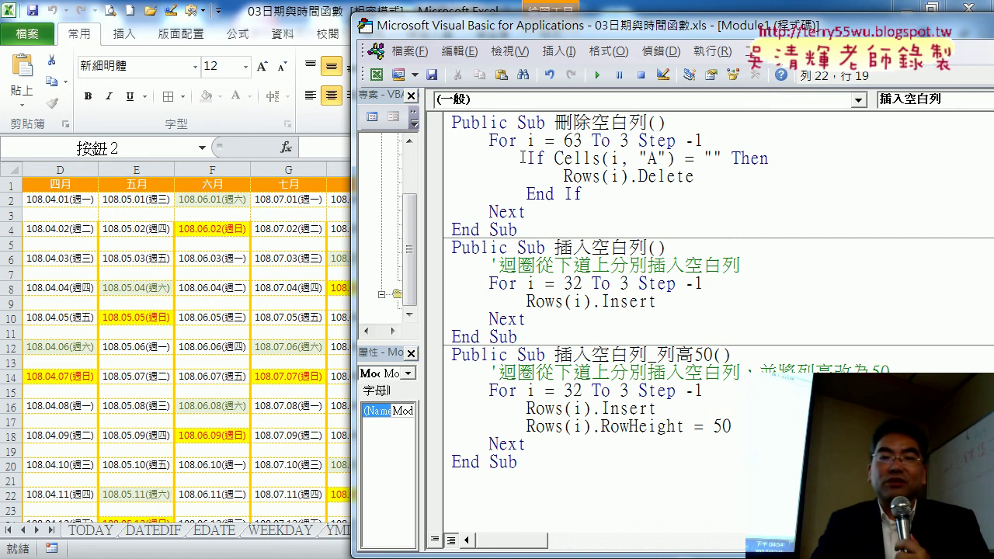
{"action": "left_click_drag", "start_coordinate": [522, 158], "coordinate": [761, 158]}
{"action": "left_click", "coordinate": [701, 177]}
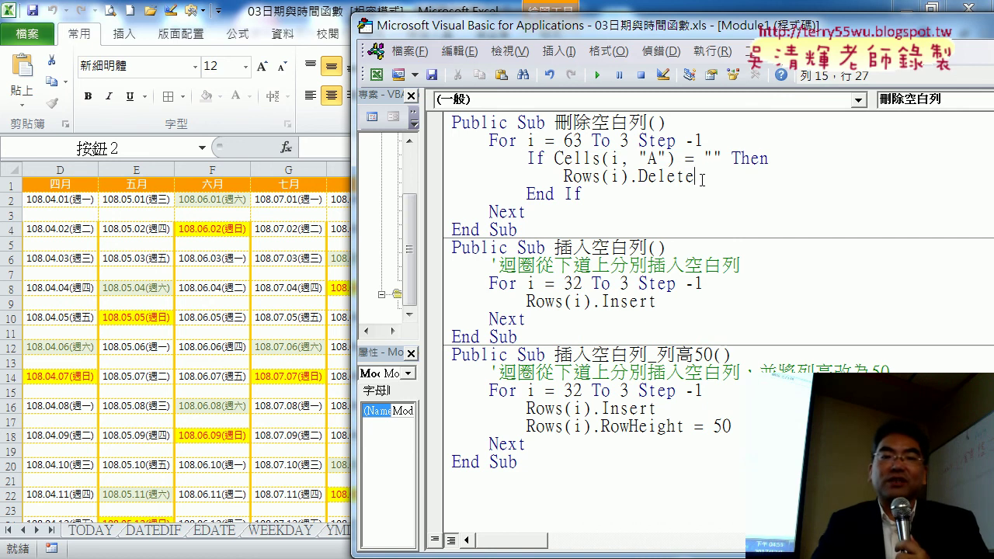
- Switch to the Excel worksheet and scroll down and left through the calendar
{"action": "scroll", "coordinate": [194, 427], "scroll_direction": "down", "scroll_amount": 3}
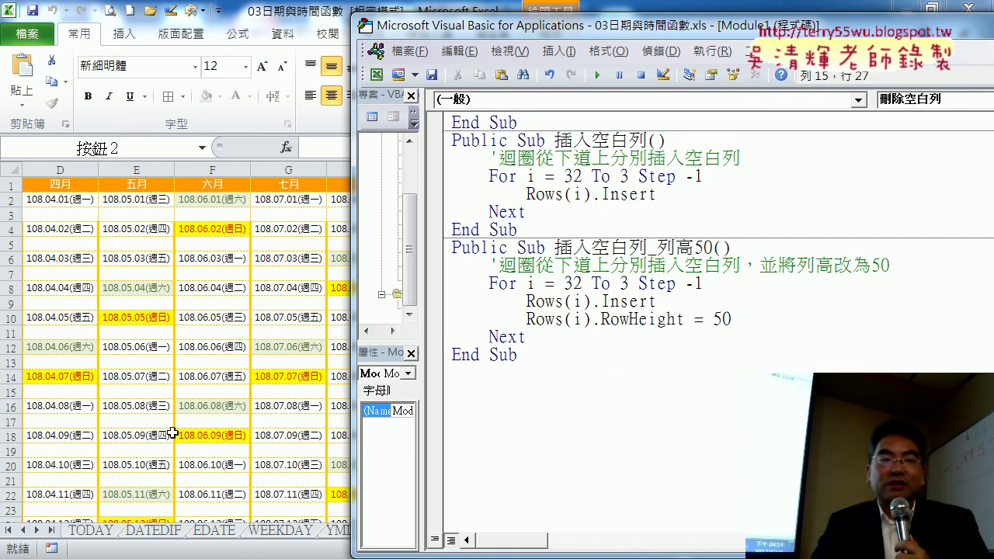
{"action": "left_click", "coordinate": [163, 429]}
{"action": "scroll", "coordinate": [163, 428], "scroll_direction": "down", "scroll_amount": 4}
{"action": "scroll", "coordinate": [163, 429], "scroll_direction": "down", "scroll_amount": 5}
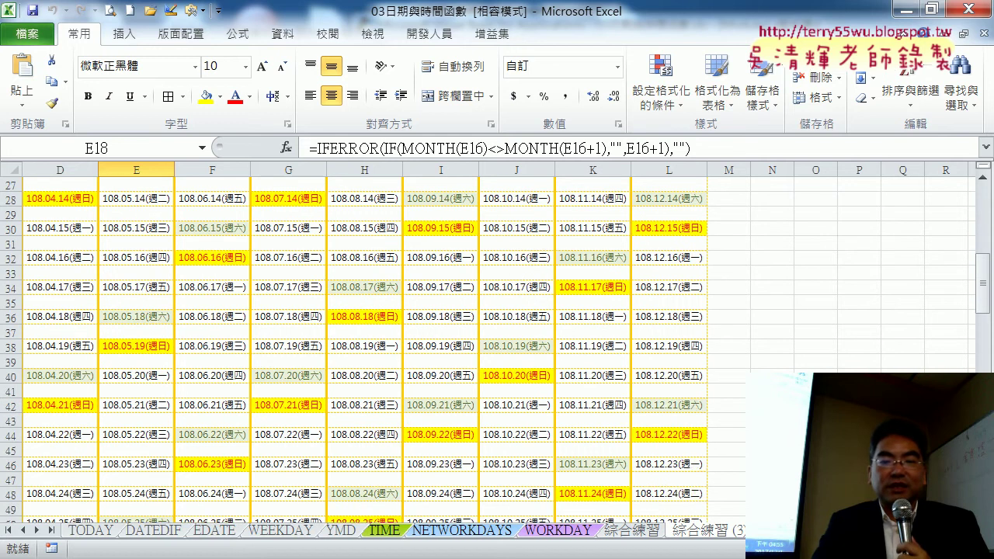
{"action": "scroll", "coordinate": [359, 472], "scroll_direction": "left", "scroll_amount": 1}
{"action": "scroll", "coordinate": [360, 471], "scroll_direction": "left", "scroll_amount": 2}
{"action": "scroll", "coordinate": [157, 448], "scroll_direction": "down", "scroll_amount": 4}
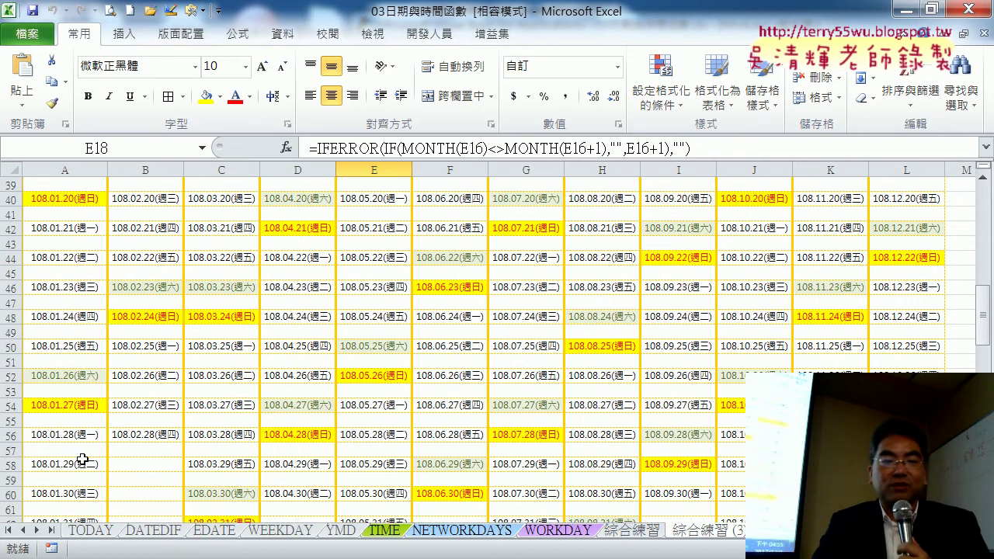
{"action": "scroll", "coordinate": [82, 461], "scroll_direction": "down", "scroll_amount": 3}
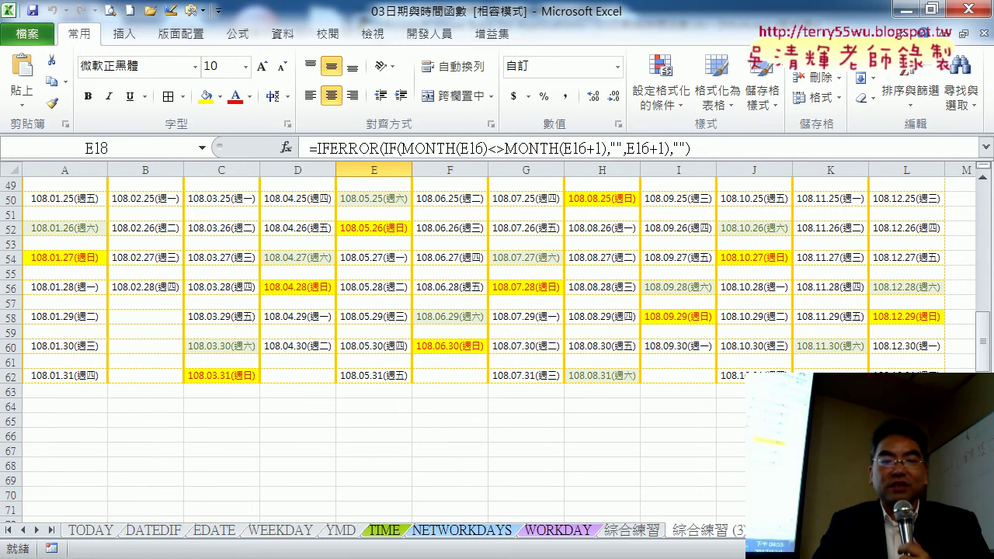
- In the VBA editor, start stepping 插入空白列_列高50 by mistake, then stop the run
{"action": "mouse_move", "coordinate": [344, 553]}
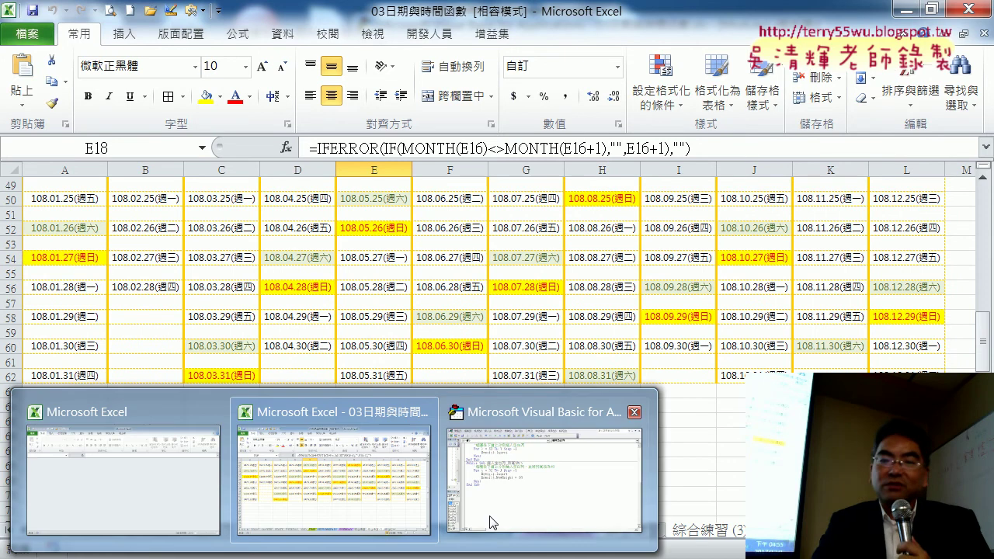
{"action": "left_click", "coordinate": [558, 497]}
{"action": "left_click", "coordinate": [604, 266]}
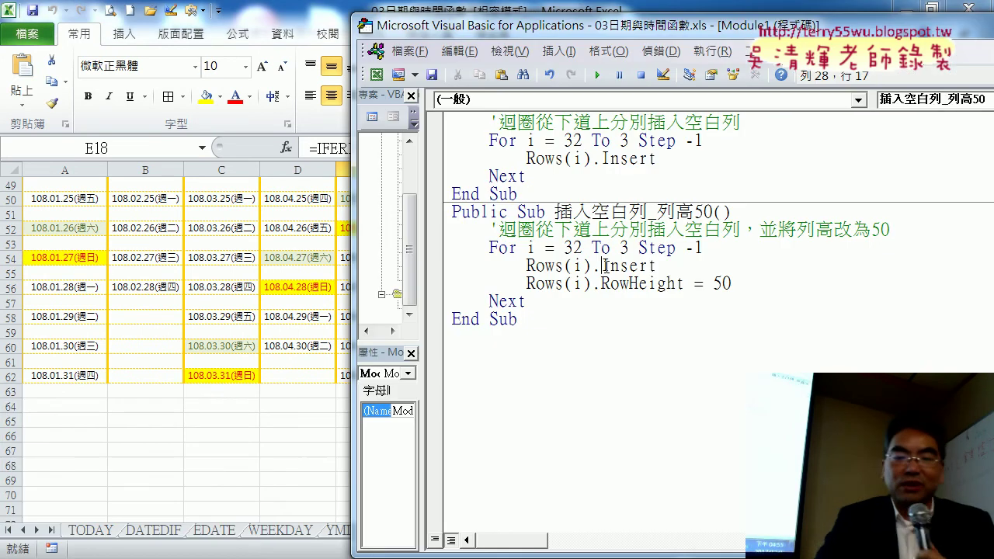
{"action": "key", "text": "F8"}
{"action": "key", "text": "F8"}
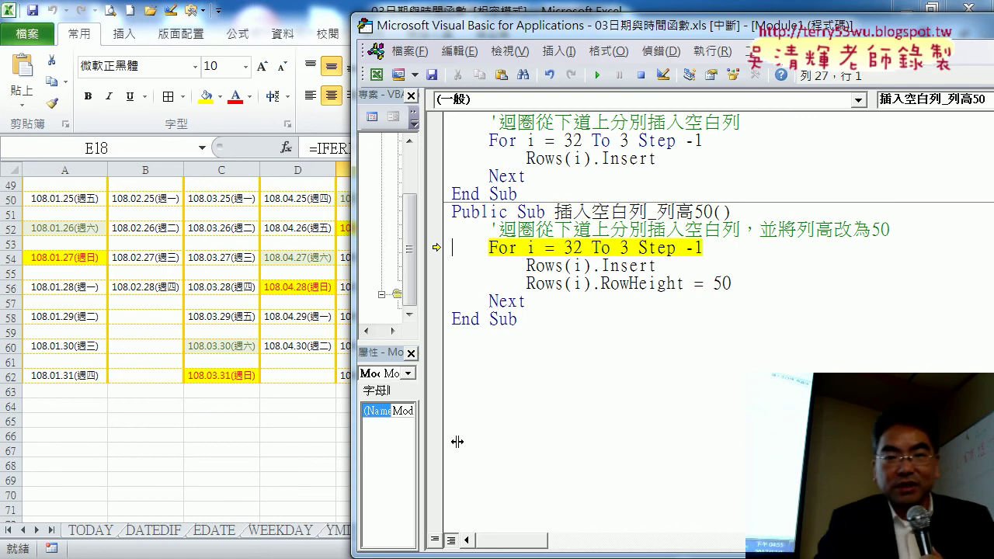
{"action": "left_click", "coordinate": [641, 76]}
{"action": "scroll", "coordinate": [629, 195], "scroll_direction": "up", "scroll_amount": 3}
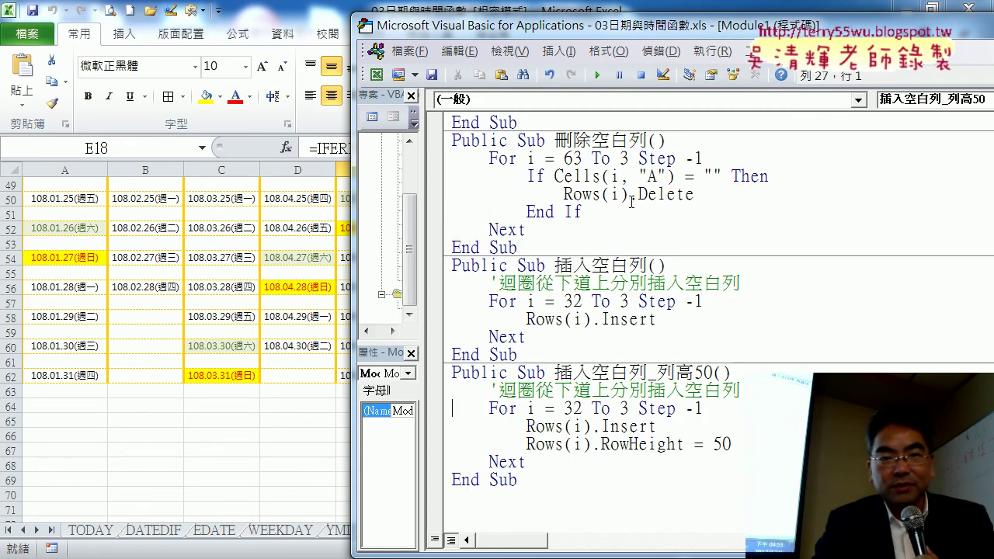
- Start stepping through 刪除空白列 with F8 and inspect the value of Cells(i,"A")
{"action": "left_click", "coordinate": [623, 193]}
{"action": "key", "text": "F8"}
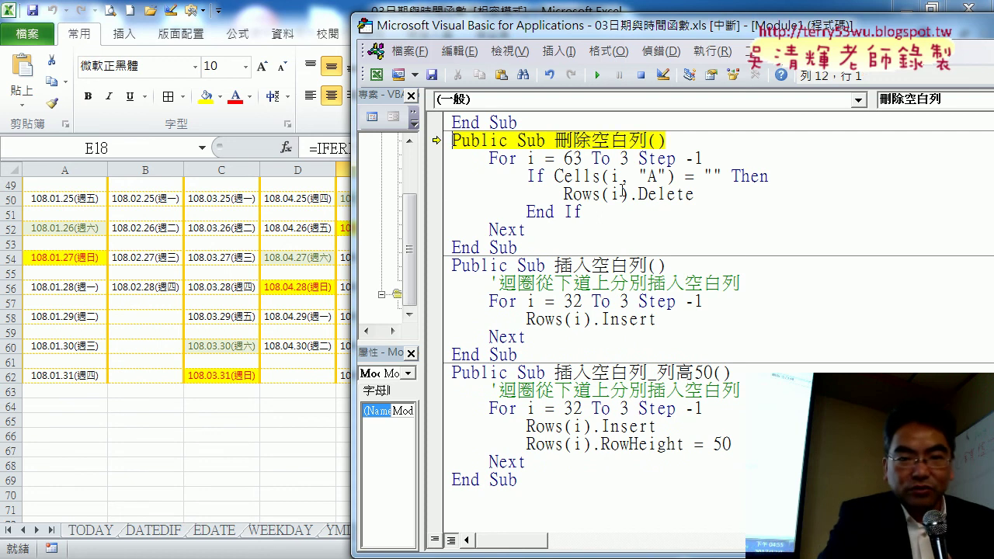
{"action": "key", "text": "F8"}
{"action": "key", "text": "F8"}
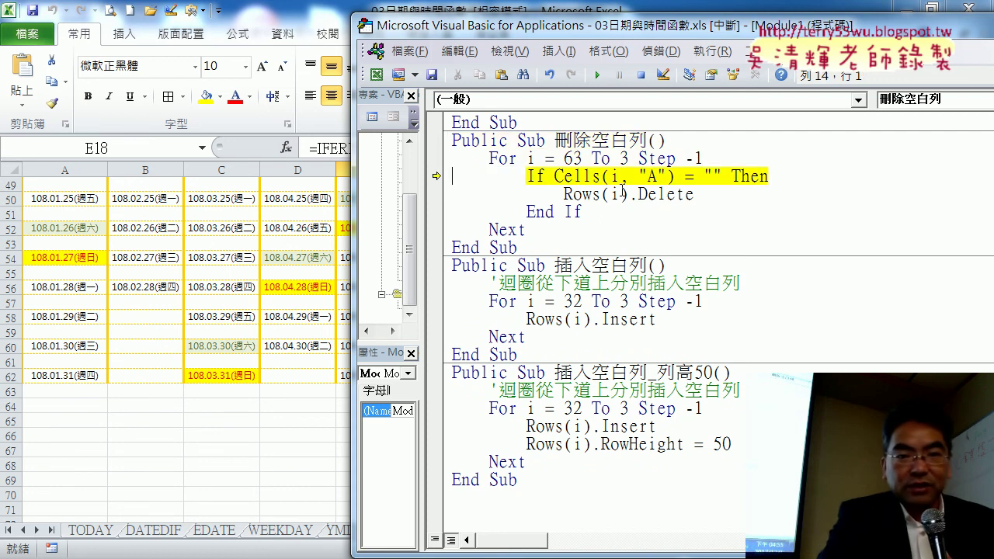
{"action": "key", "text": "F8"}
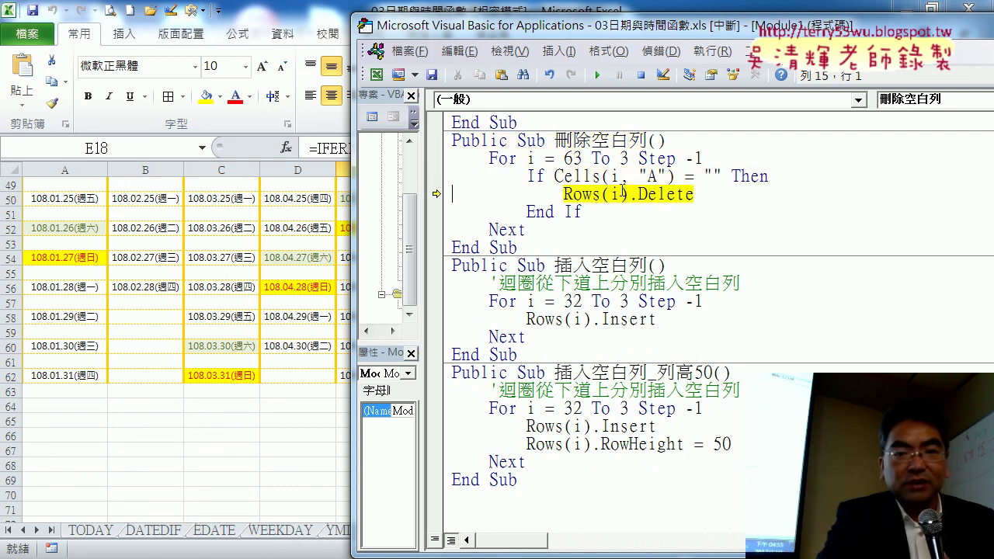
{"action": "key", "text": "F8"}
{"action": "key", "text": "F8"}
{"action": "key", "text": "F8"}
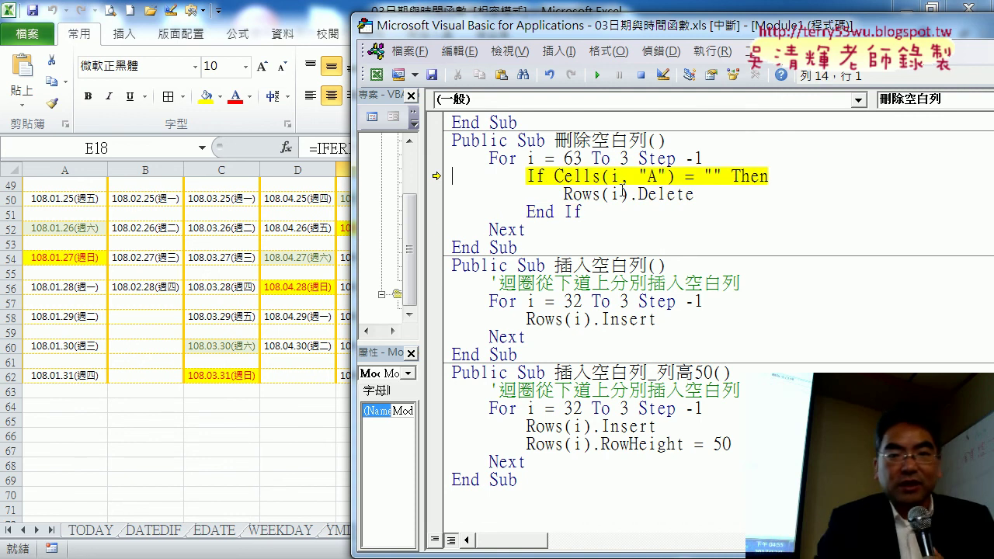
{"action": "mouse_move", "coordinate": [595, 177]}
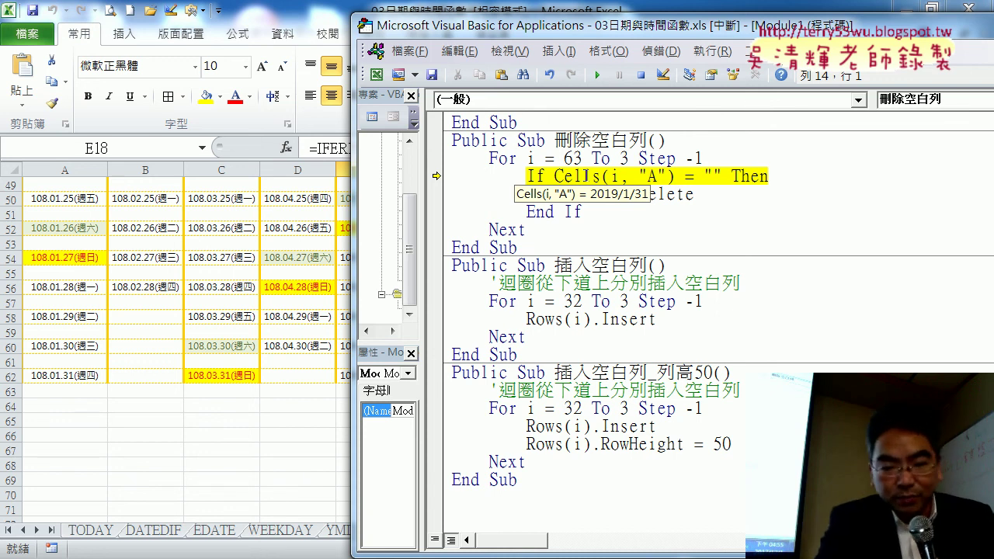
- Step past the blank-cell check until paused on Rows(i).Delete for an empty row
{"action": "key", "text": "F8"}
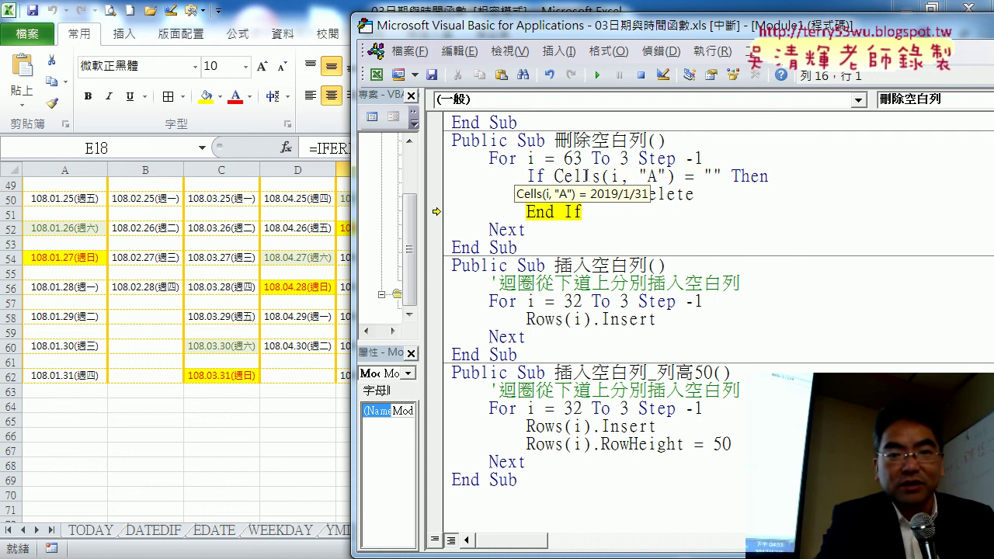
{"action": "key", "text": "F8"}
{"action": "key", "text": "F8"}
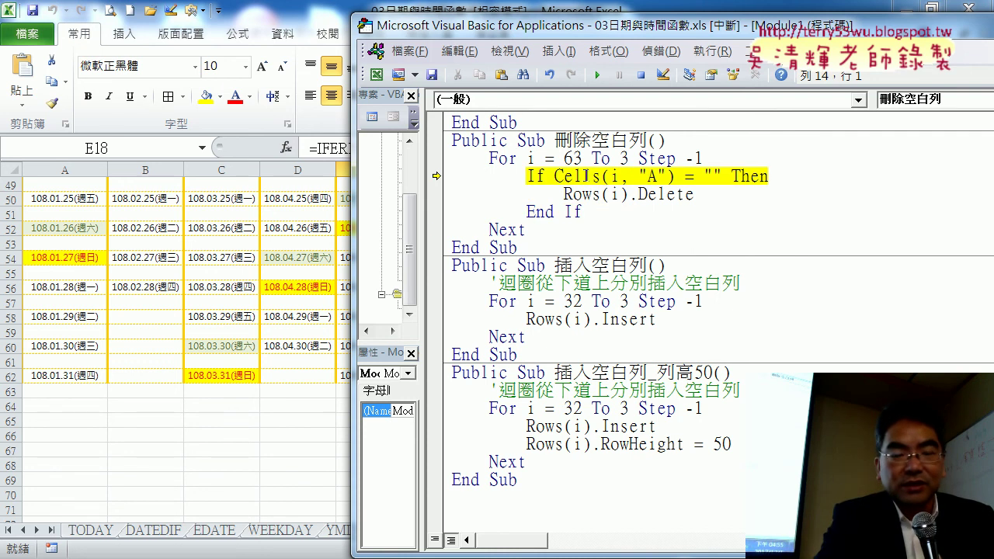
{"action": "key", "text": "F8"}
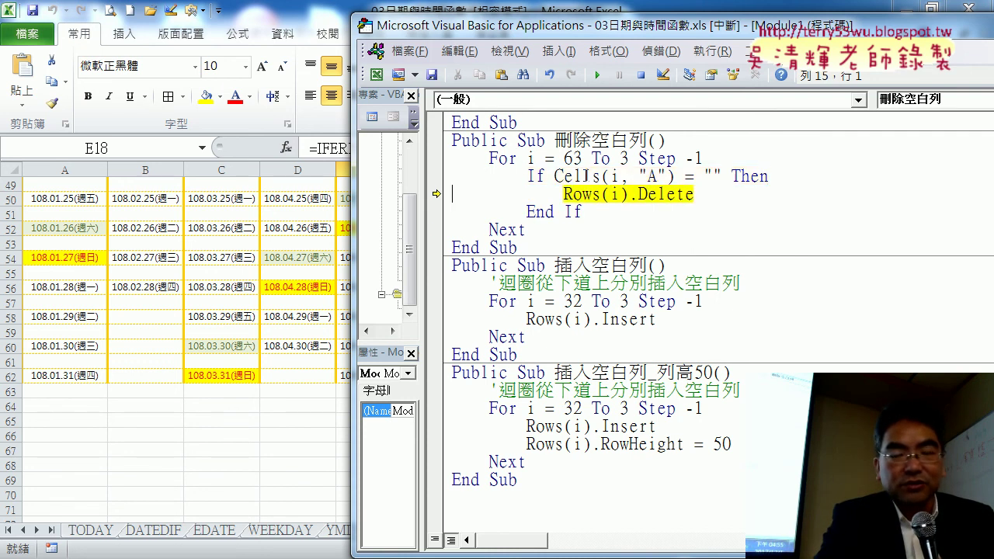
{"action": "key", "text": "F8"}
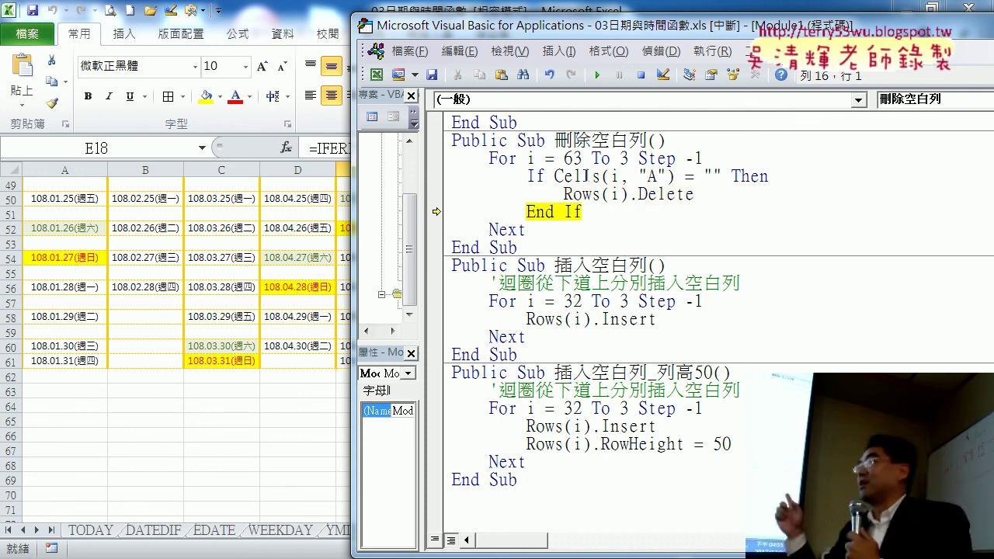
- Continue the paused 刪除空白列 run so it deletes all remaining blank rows
{"action": "left_click", "coordinate": [595, 75]}
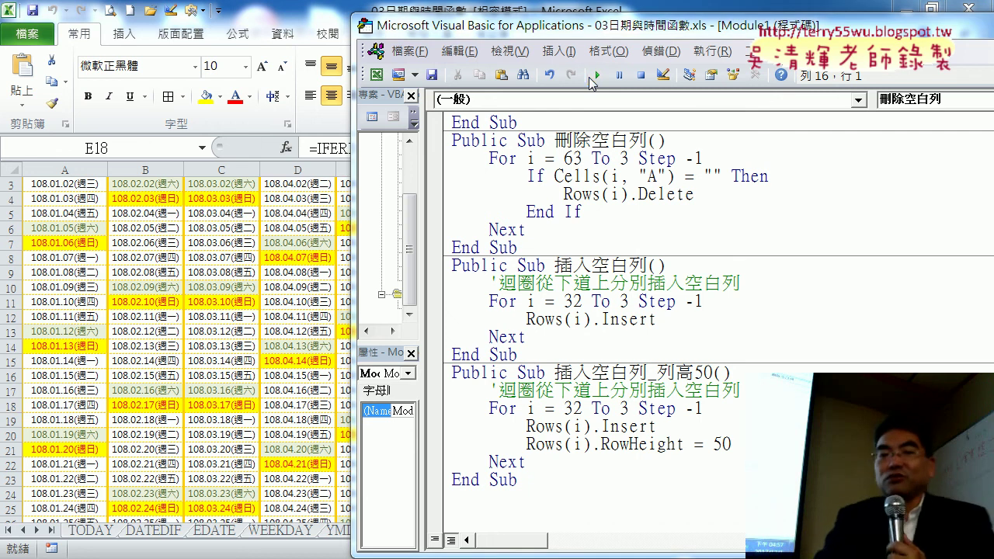
- Return to Excel and check that cell A33 below the calendar is empty
{"action": "left_click", "coordinate": [67, 427]}
{"action": "scroll", "coordinate": [79, 425], "scroll_direction": "down", "scroll_amount": 6}
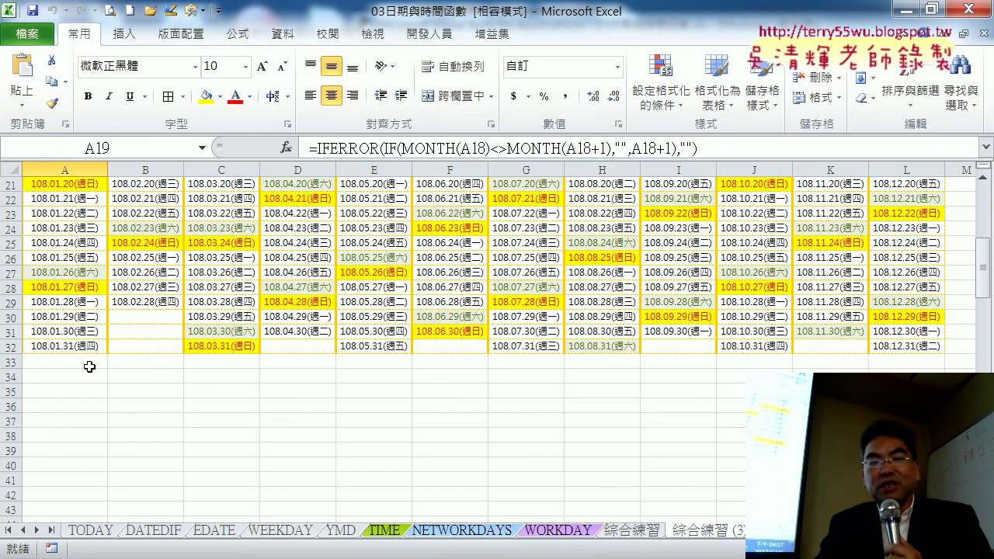
{"action": "left_click", "coordinate": [64, 359]}
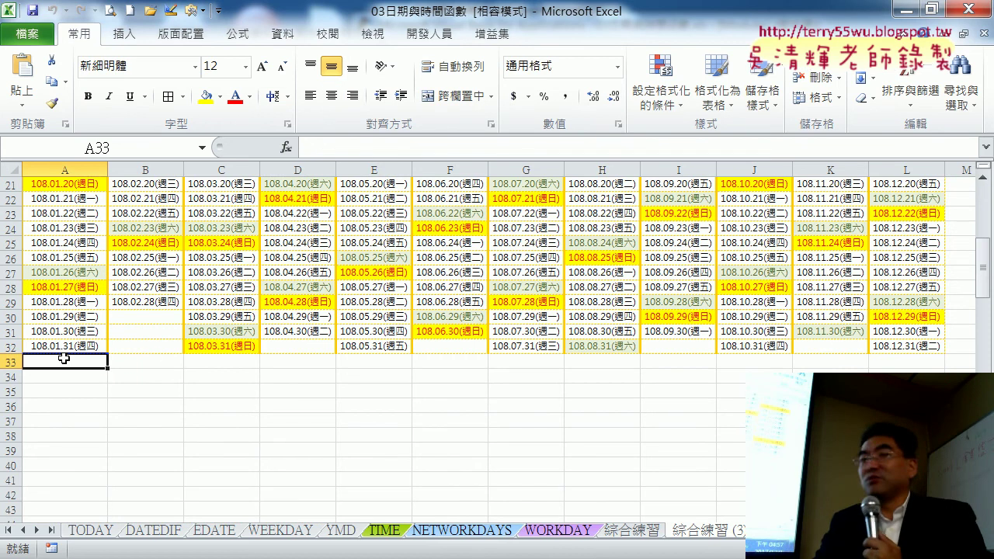
{"action": "scroll", "coordinate": [109, 361], "scroll_direction": "up", "scroll_amount": 4}
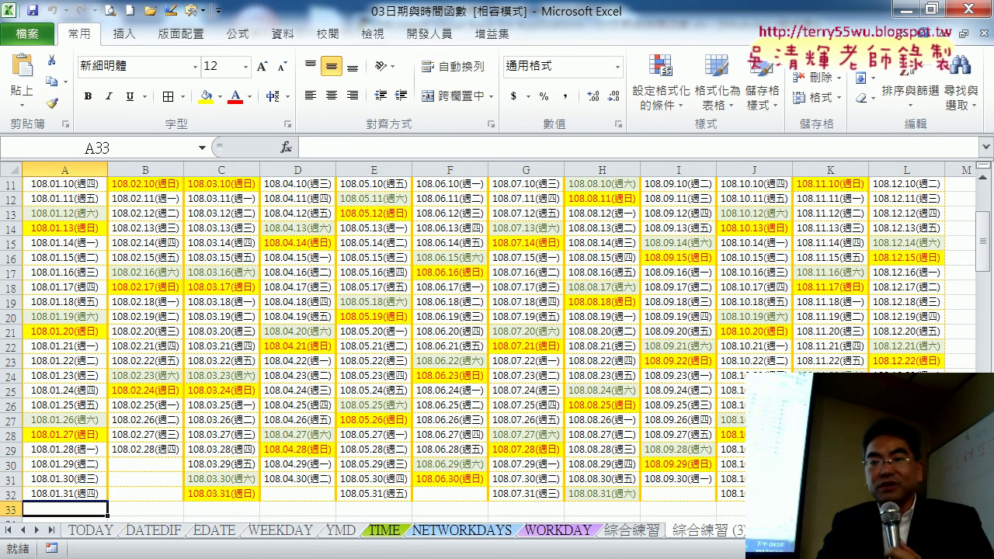
{"action": "scroll", "coordinate": [109, 361], "scroll_direction": "up", "scroll_amount": 3}
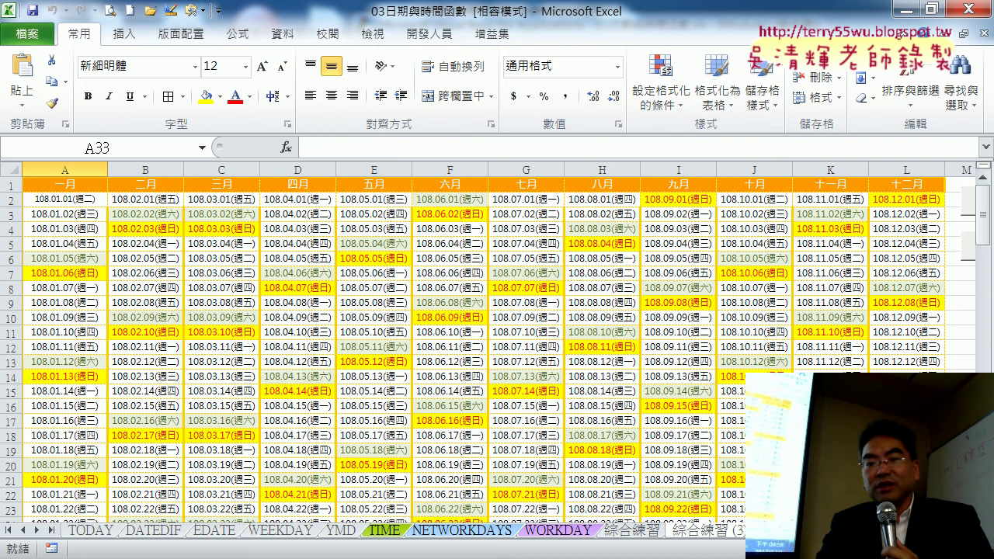
{"action": "scroll", "coordinate": [497, 341], "scroll_direction": "right", "scroll_amount": 3}
- Run 插入空白列 to add a blank row after each date, confirming A3 is blank
{"action": "left_click", "coordinate": [769, 204]}
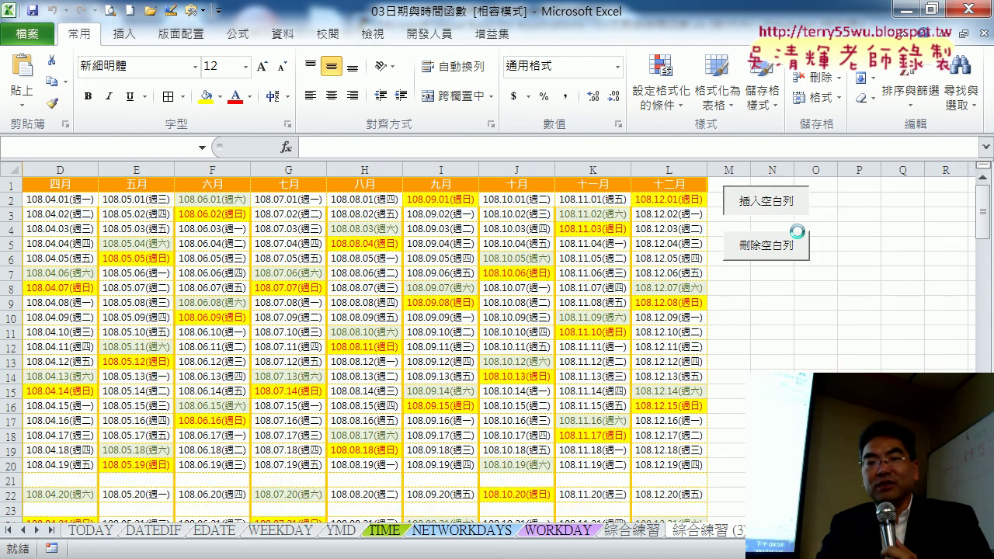
{"action": "scroll", "coordinate": [497, 342], "scroll_direction": "left", "scroll_amount": 3}
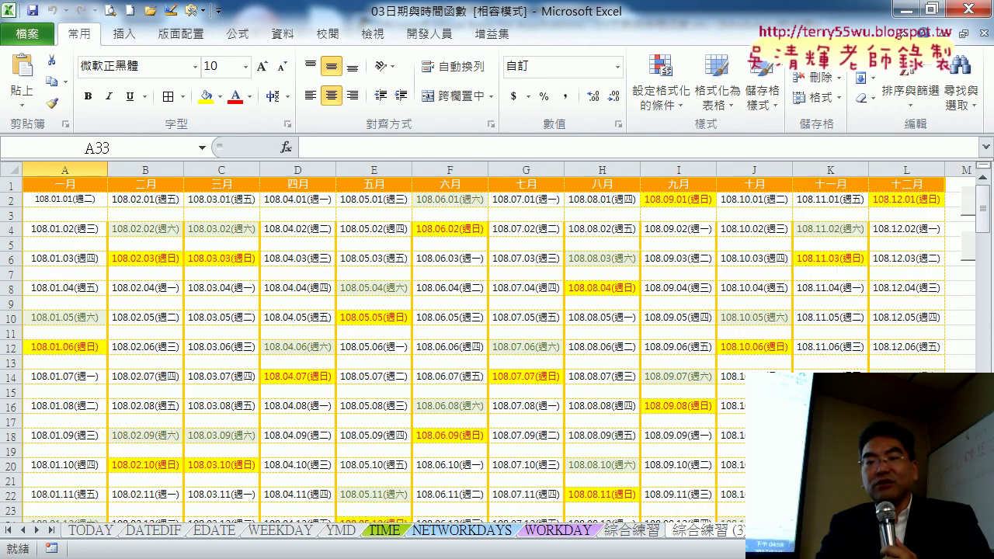
{"action": "left_click", "coordinate": [74, 199]}
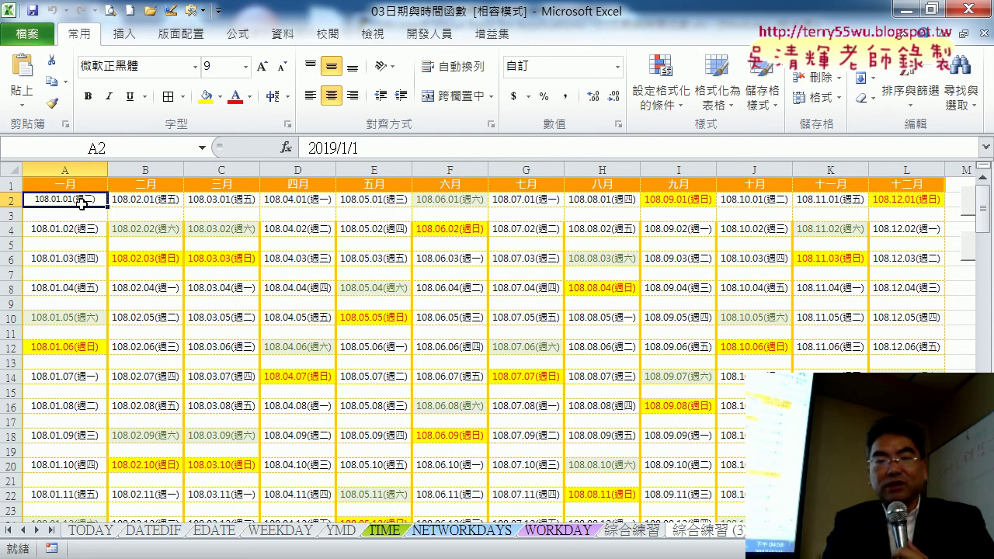
{"action": "key", "text": "Down"}
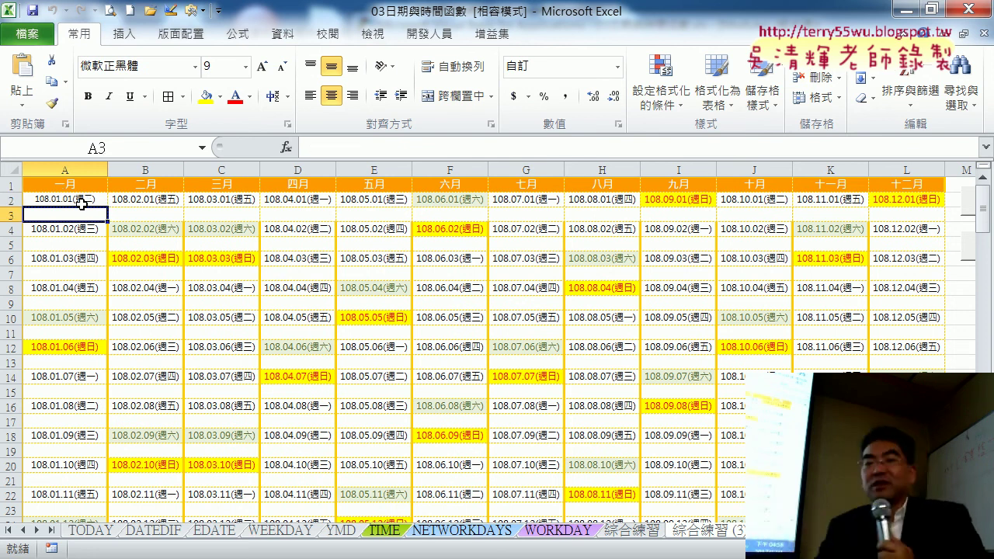
- From A148, use Ctrl+Down and Ctrl+Up to confirm the last filled row is 62
{"action": "left_click_drag", "start_coordinate": [983, 240], "coordinate": [983, 334]}
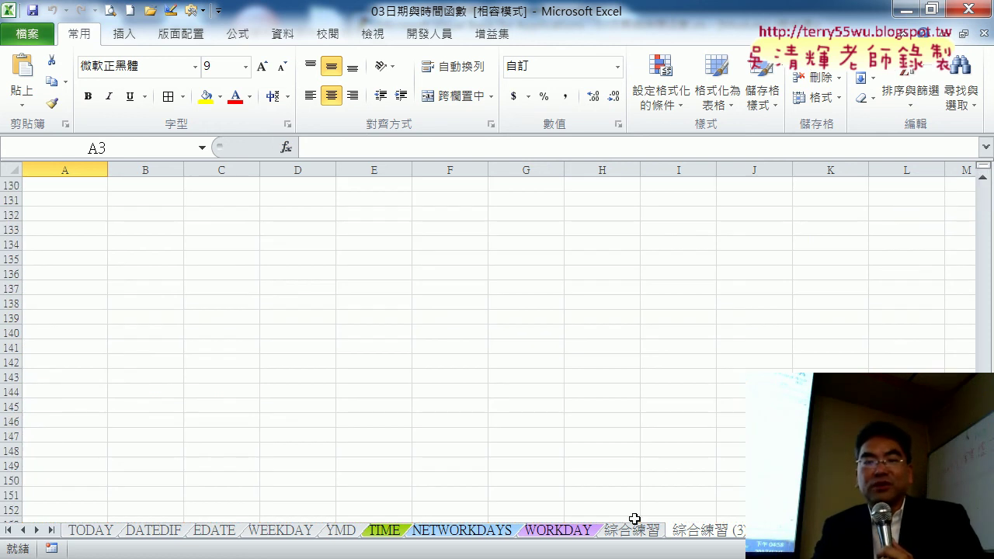
{"action": "left_click", "coordinate": [53, 447]}
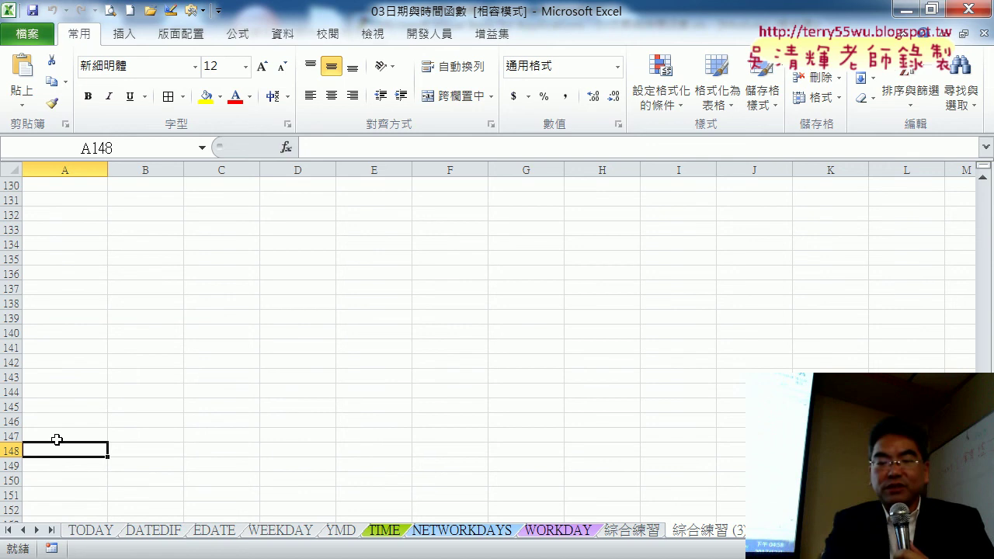
{"action": "key", "text": "ctrl+Down"}
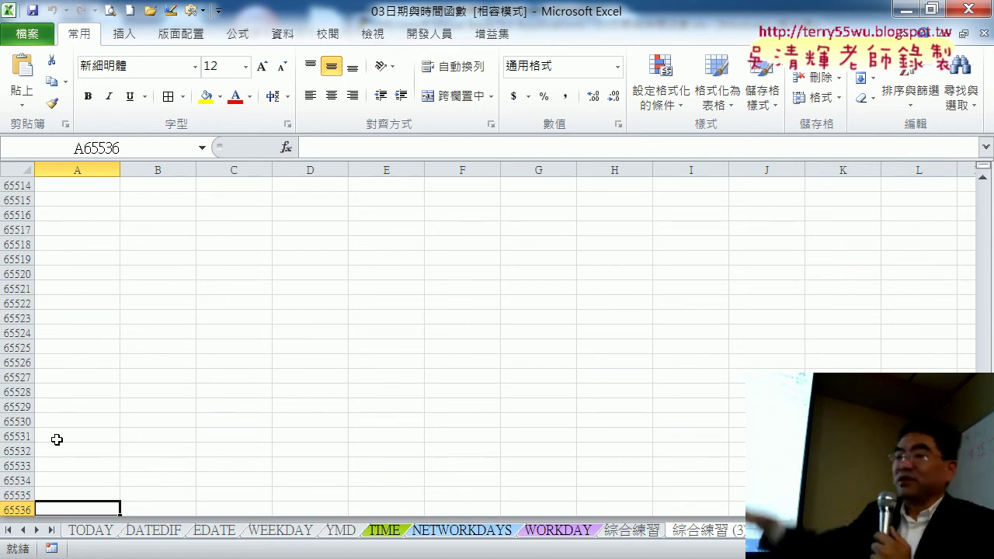
{"action": "key", "text": "ctrl+Up"}
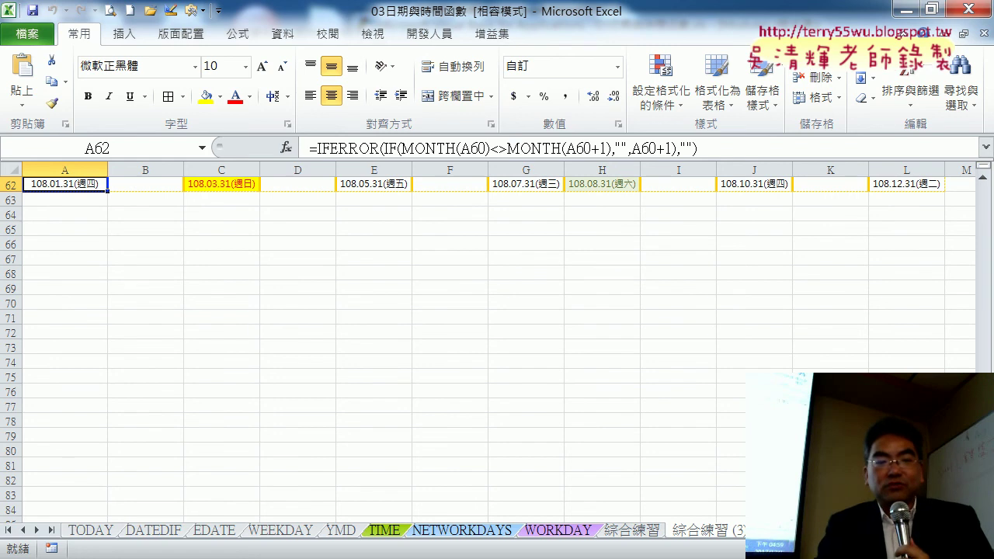
- Open the 04數學函數 folder, widen the Name column, and select 範例_COUNTIF樂透彩中獎機率統計
{"action": "left_click", "coordinate": [402, 423]}
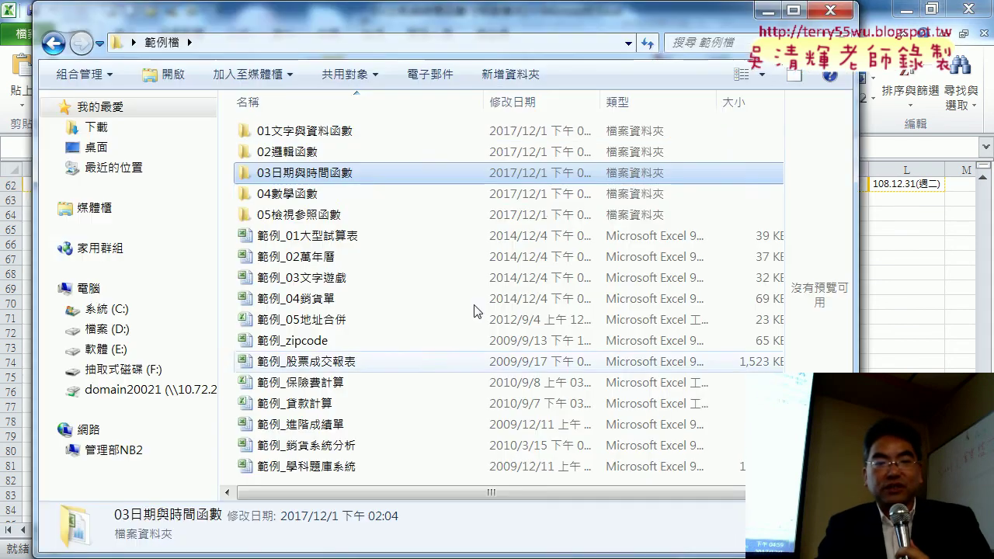
{"action": "double_click", "coordinate": [336, 195]}
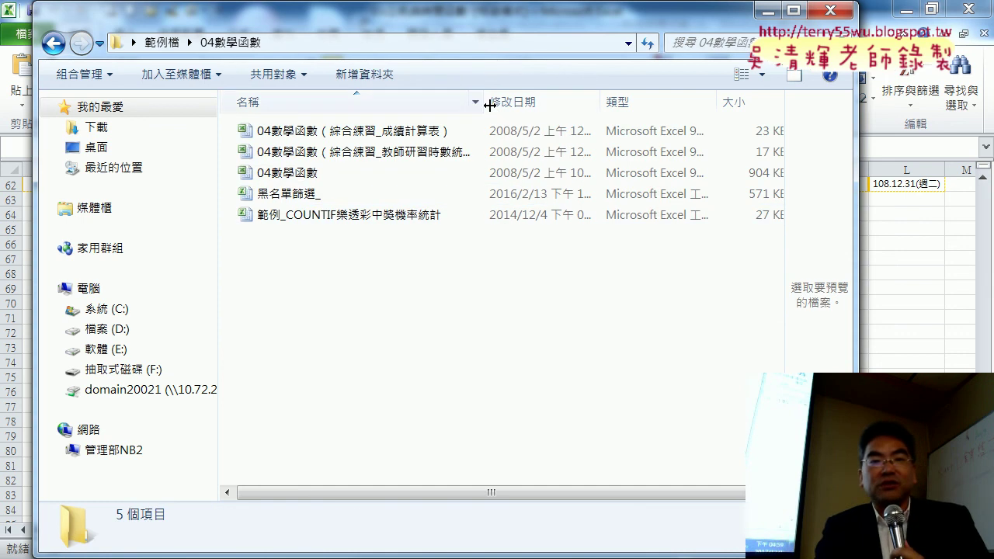
{"action": "left_click_drag", "start_coordinate": [490, 105], "coordinate": [581, 107]}
{"action": "left_click", "coordinate": [355, 198]}
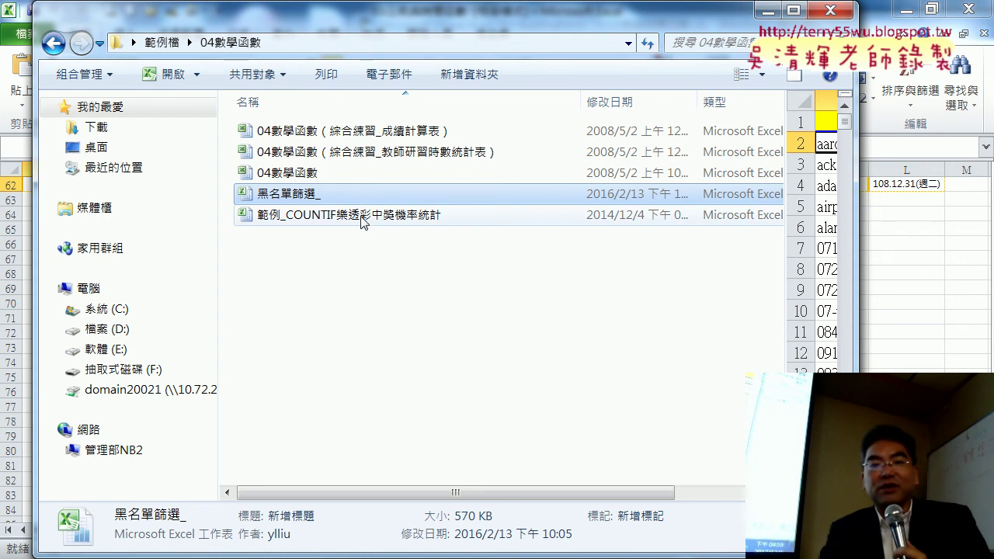
{"action": "left_click", "coordinate": [363, 222]}
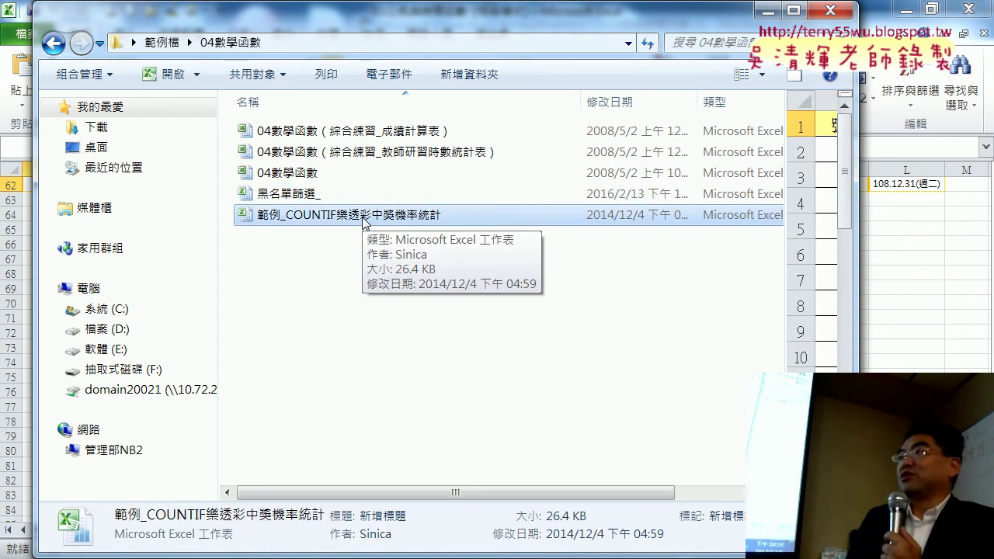